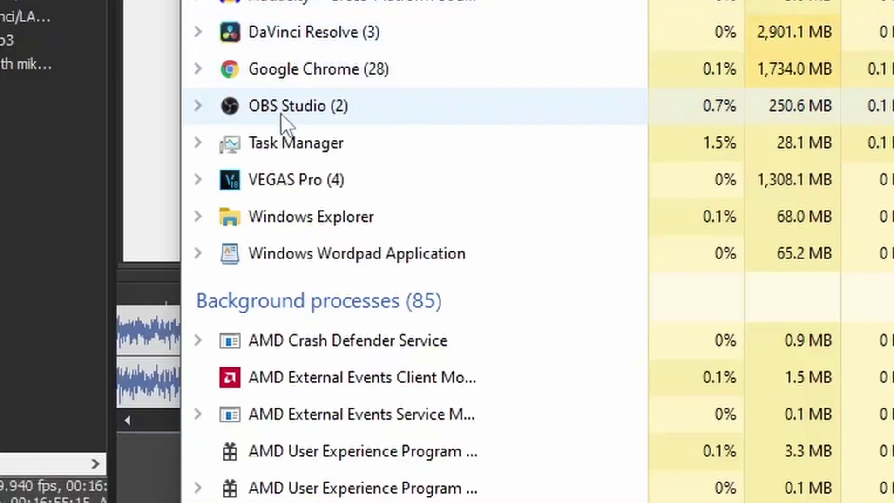
- Expand the VEGAS Pro (4) group in Task Manager and end the frozen task
click(200, 179)
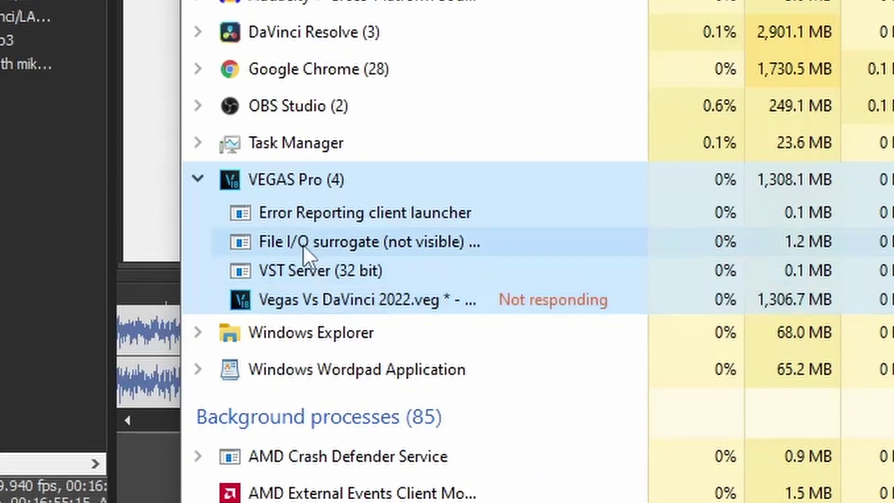
right_click(278, 180)
click(334, 253)
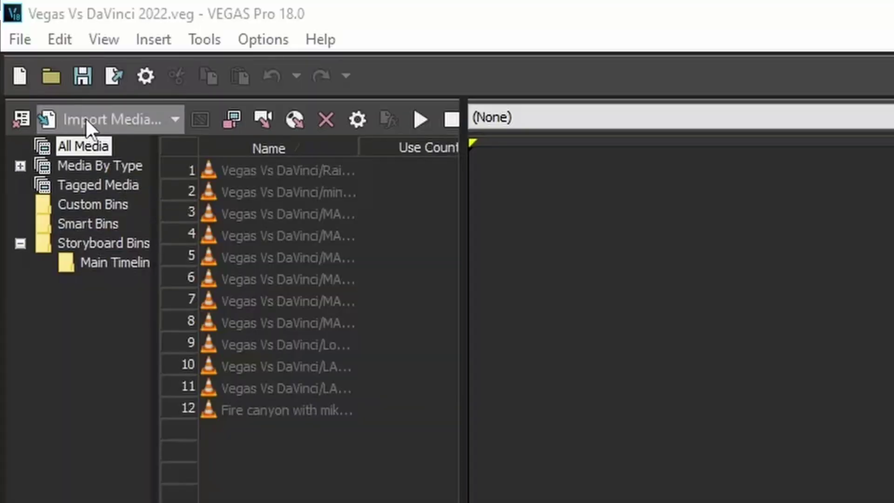
- Save the Vegas Vs DaVinci 2022 project with the toolbar Save button
click(82, 76)
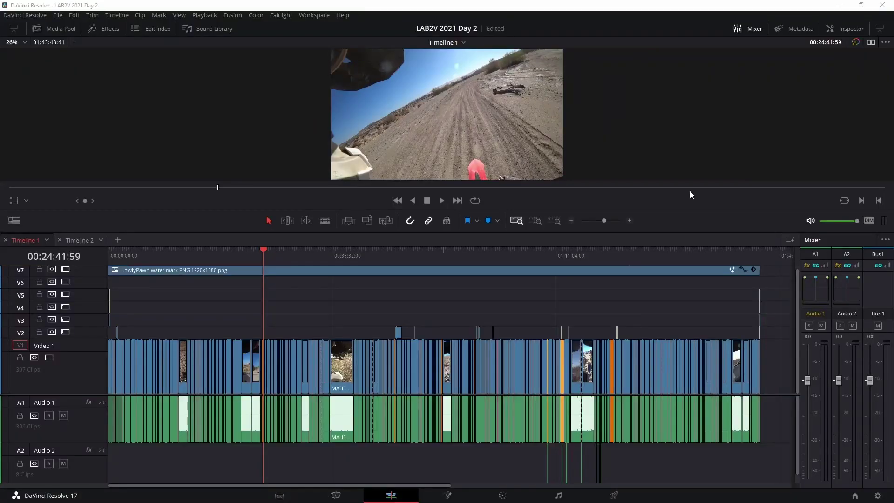
key(alt+Tab)
text(ash)
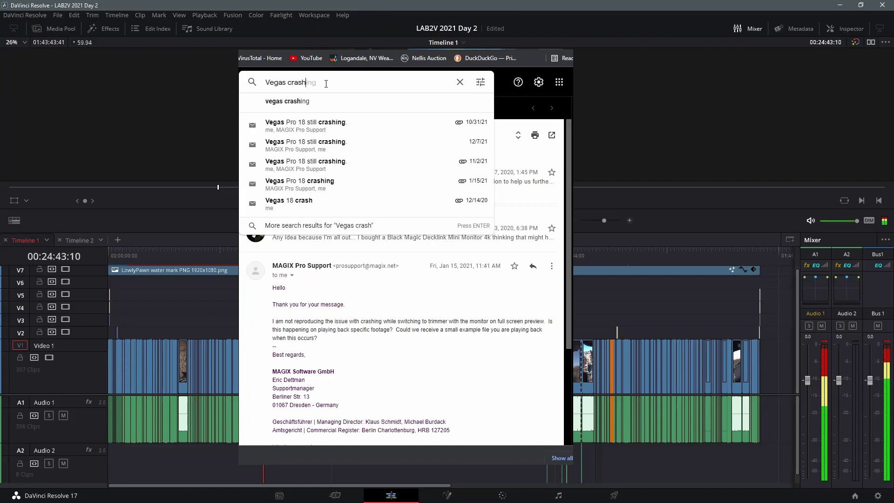
key(alt+Tab)
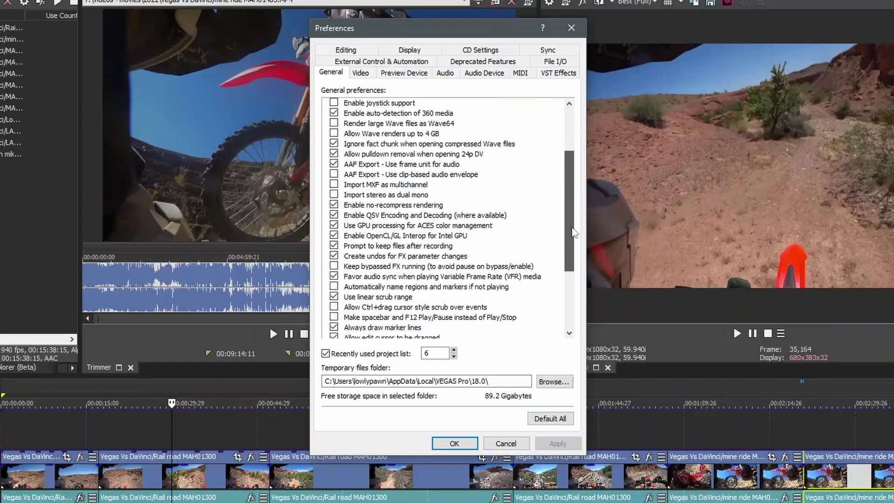
- Look through the Video, Preview Device and Audio Device preference tabs
scroll(442, 214, down, 3)
click(367, 75)
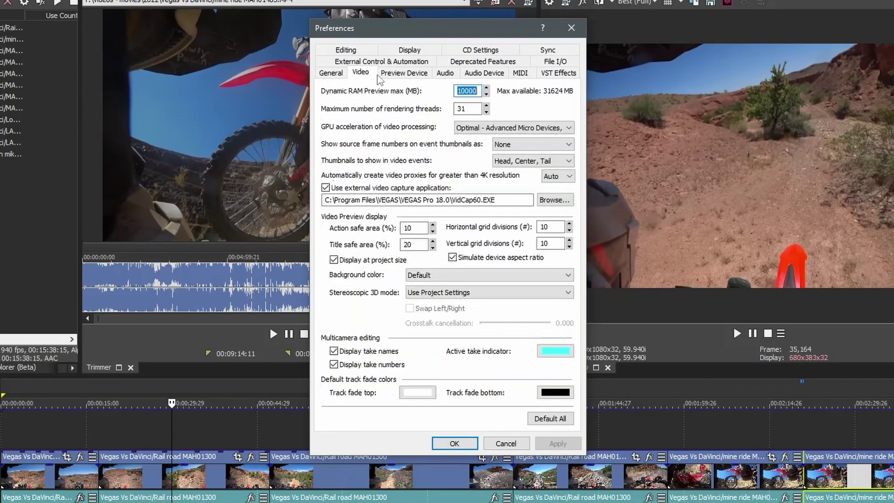
click(444, 73)
click(484, 73)
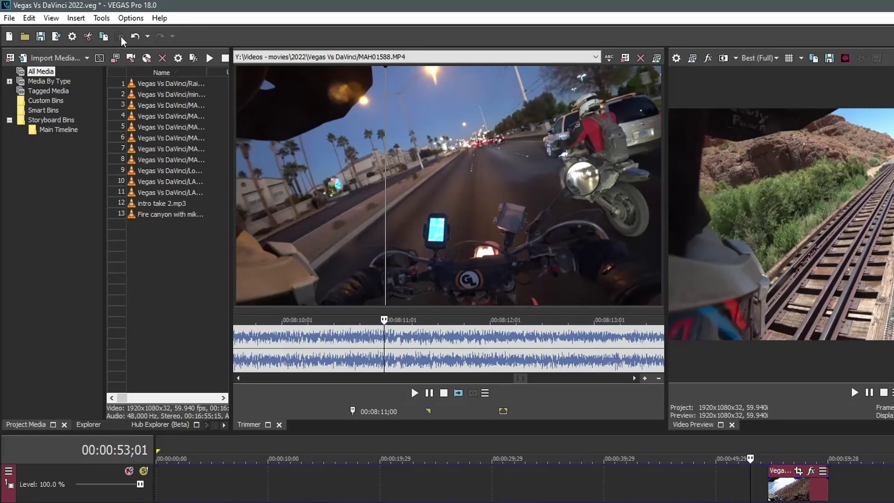
- Open Options > Internal to list each preference's value and default
click(131, 18)
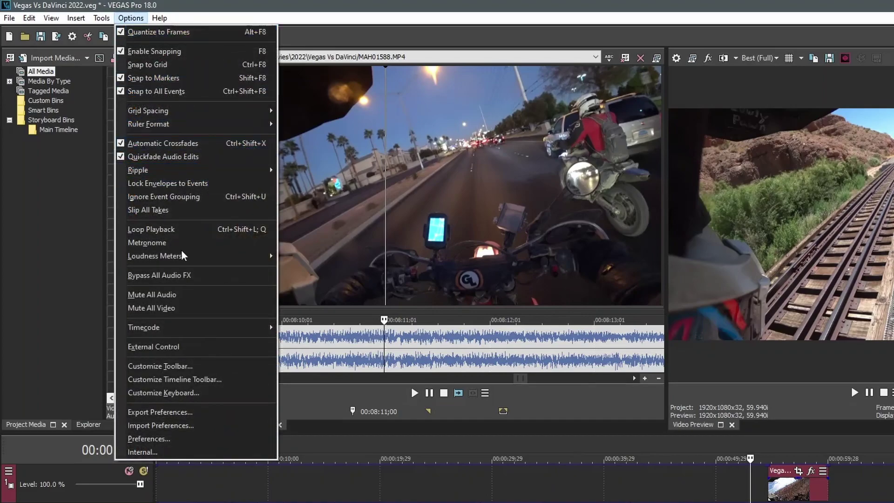
click(172, 451)
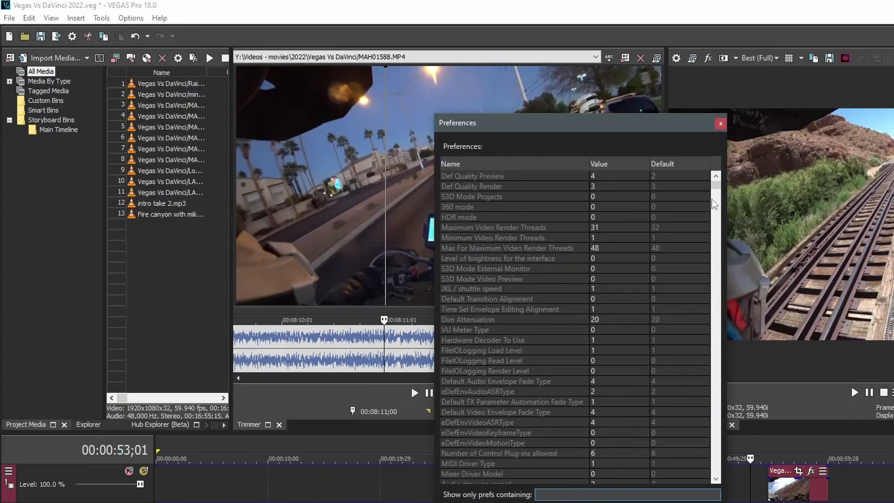
drag(716, 188, 717, 273)
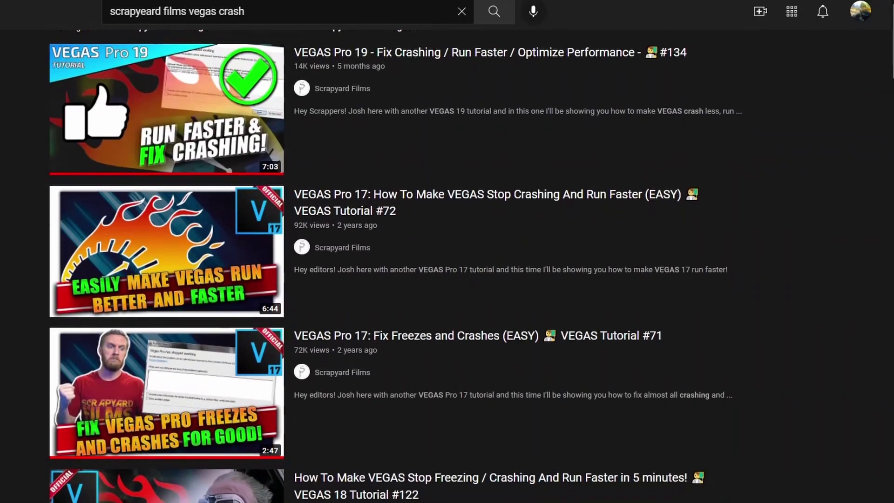
- Scroll through the Scrapyard Films results on stopping VEGAS Pro crashes
scroll(405, 265, down, 4)
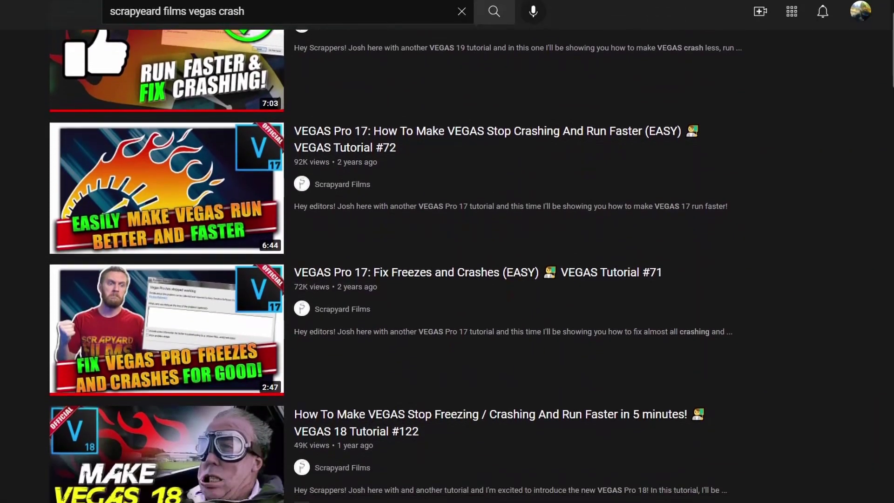
scroll(405, 265, down, 5)
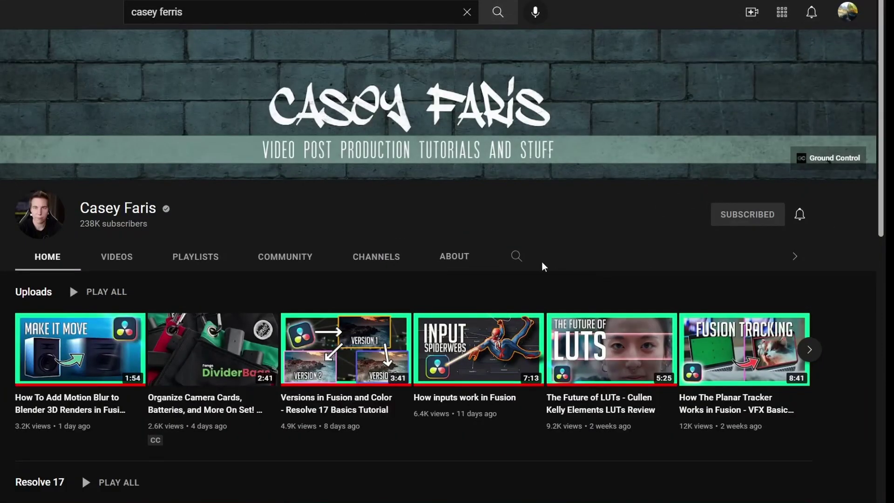
- Scroll through the Learn Color Grading and other Resolve tutorial channel pages
scroll(554, 270, down, 10)
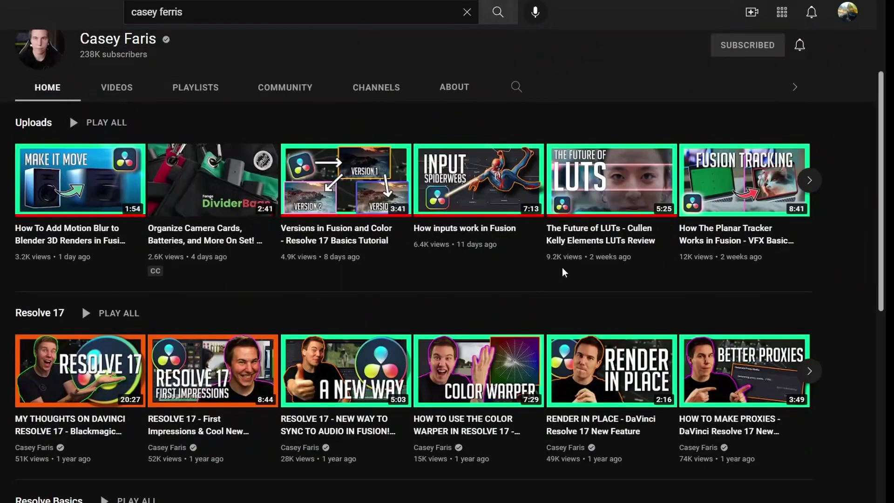
scroll(565, 276, down, 3)
scroll(564, 277, up, 13)
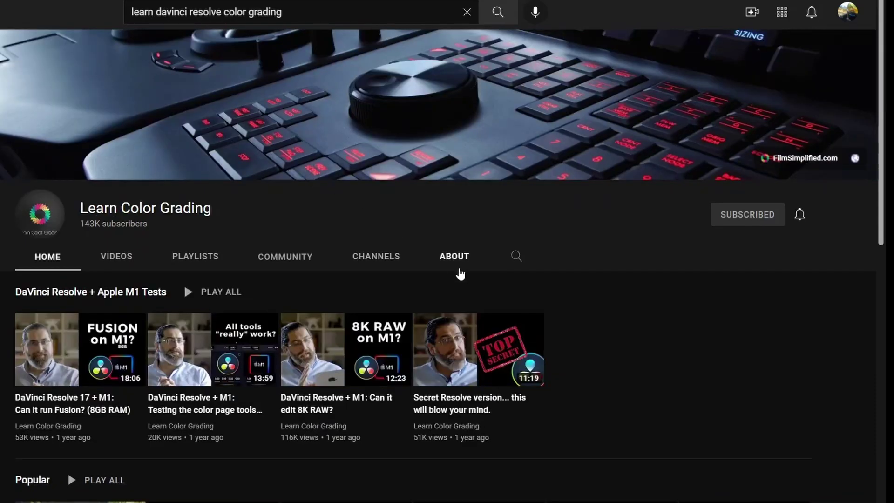
scroll(594, 323, down, 11)
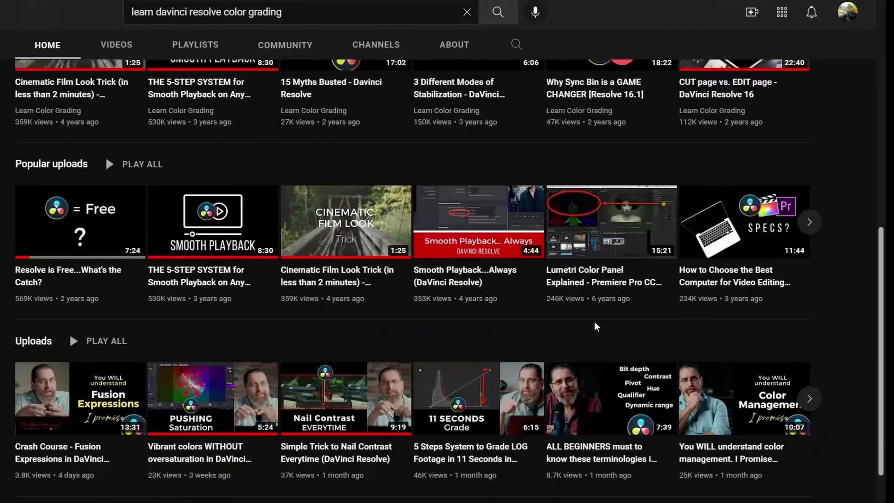
scroll(596, 326, down, 3)
scroll(595, 326, up, 15)
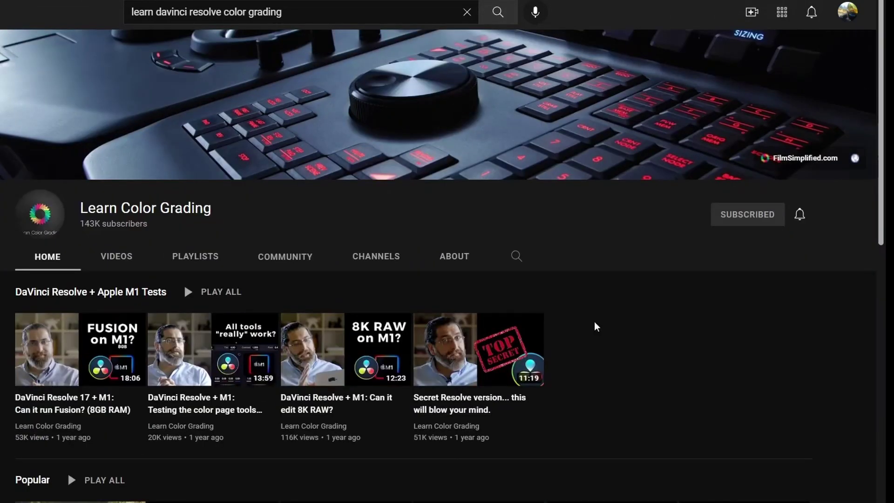
scroll(601, 331, down, 3)
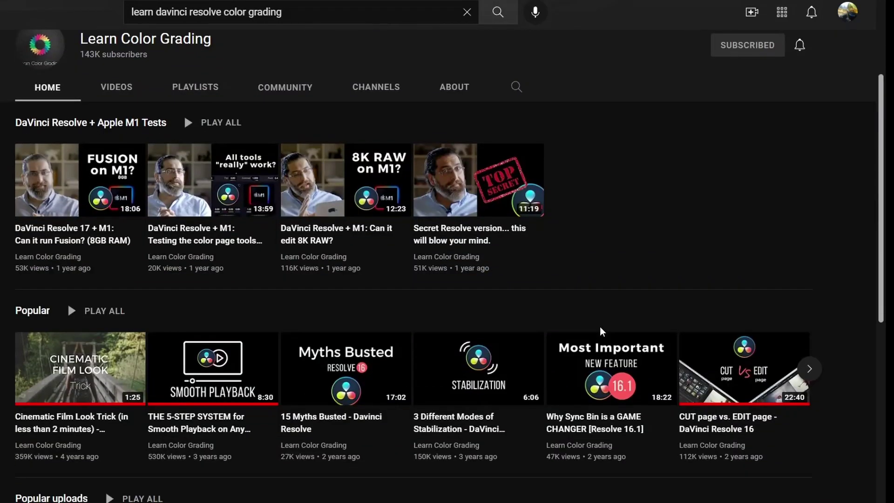
scroll(585, 332, up, 3)
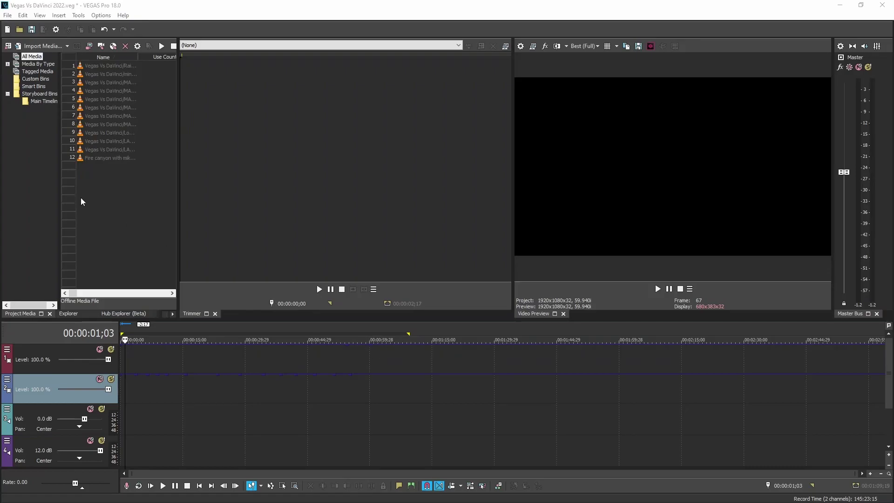
- Browse the import dialog to the Vegas Vs DaVinci footage folder, then close it without importing
click(30, 56)
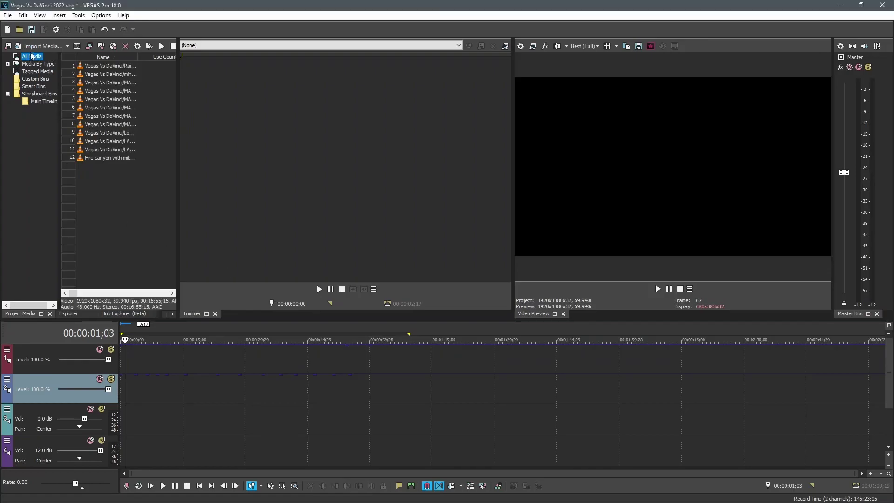
click(41, 45)
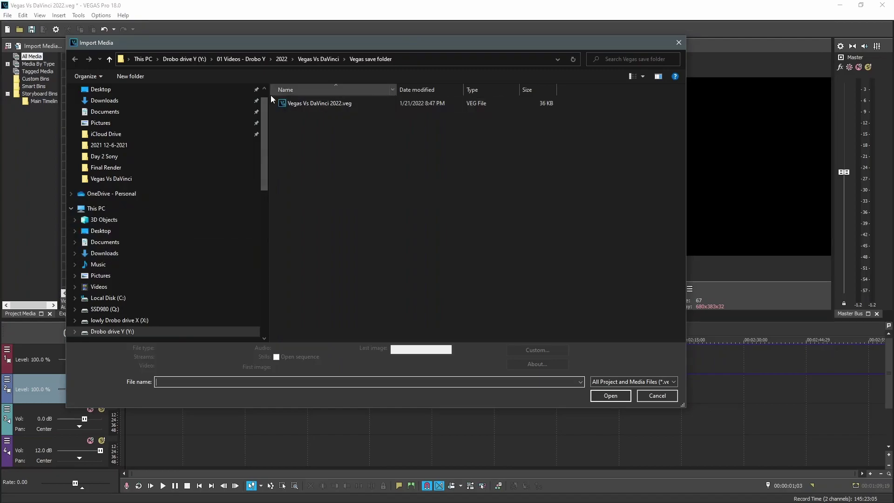
click(328, 59)
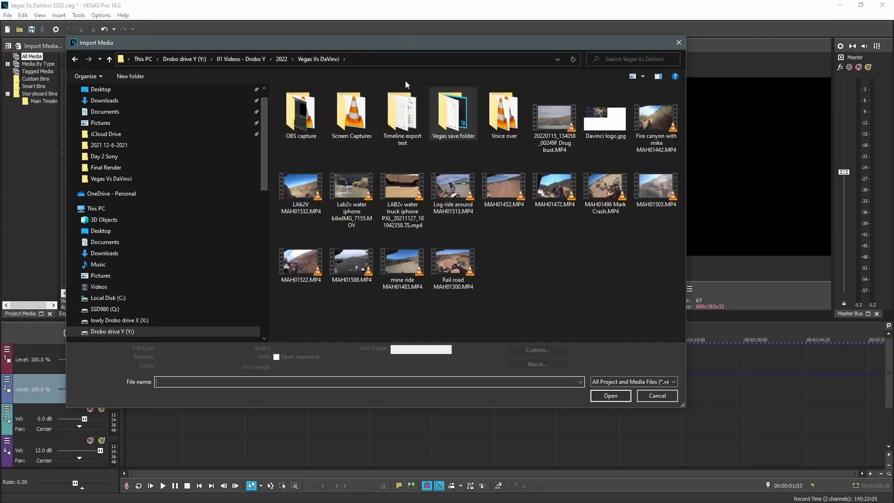
click(678, 45)
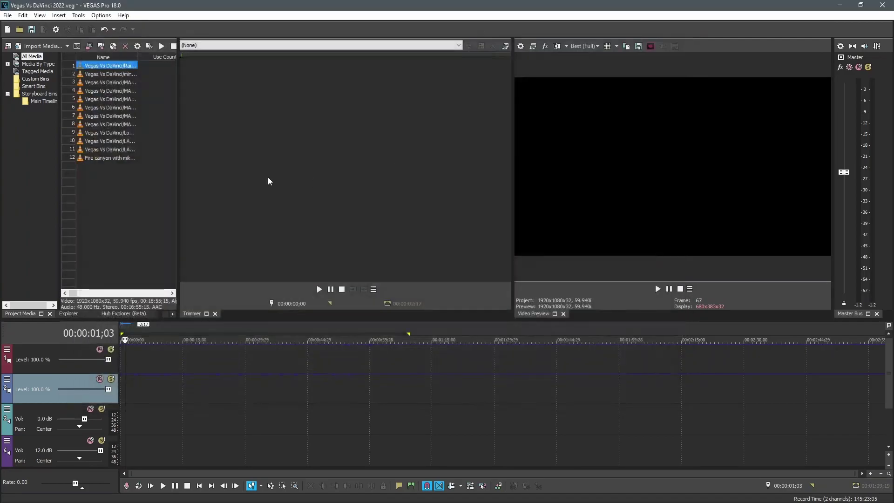
- Open the first media clip in the Trimmer and place a section, matching project settings
right_click(113, 66)
click(132, 73)
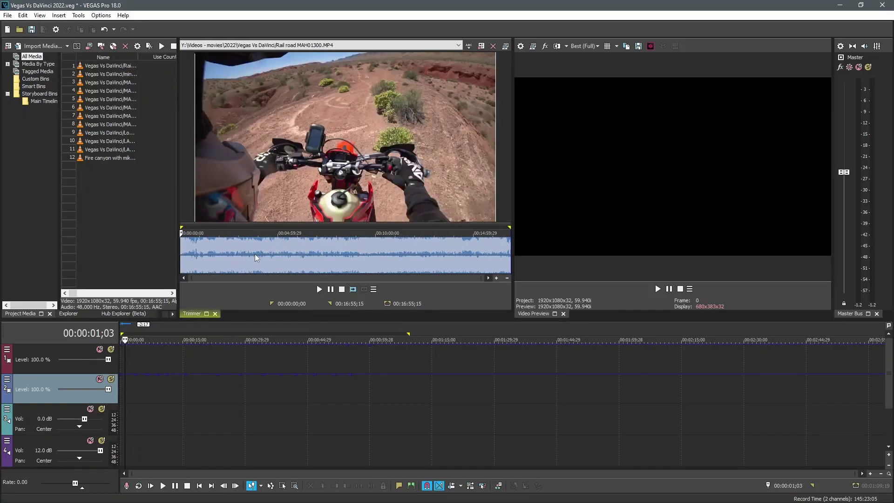
click(255, 258)
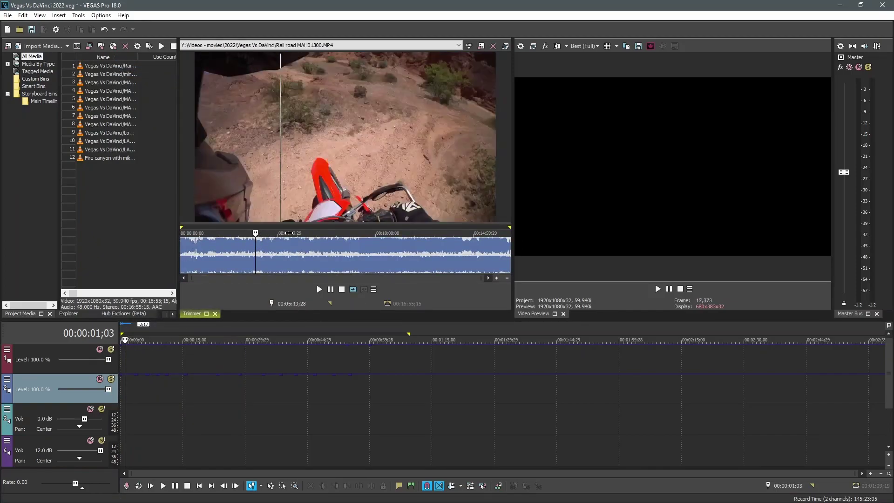
drag(289, 233, 125, 415)
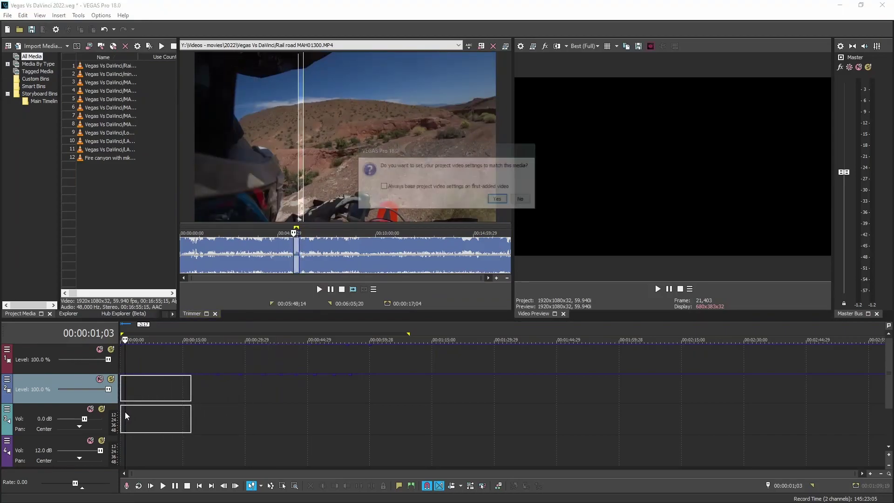
click(498, 199)
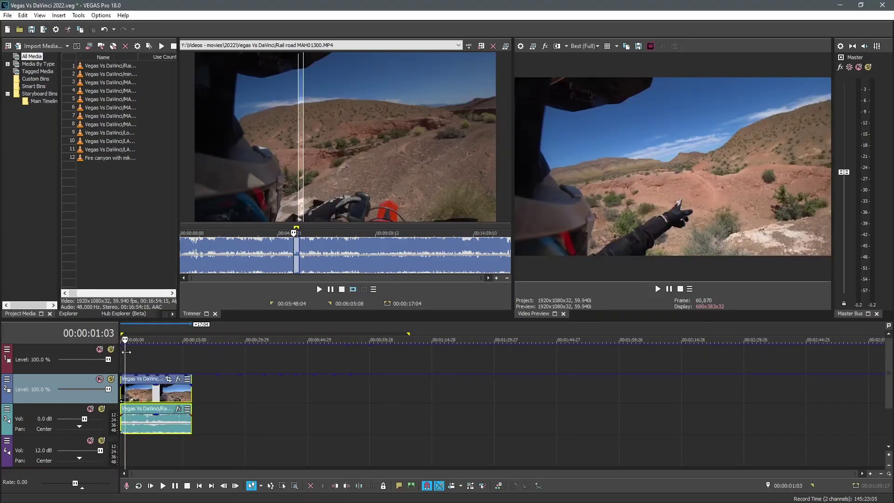
drag(126, 352, 191, 353)
- Append three more ranges of the first clip after the existing timeline events
drag(316, 252, 325, 252)
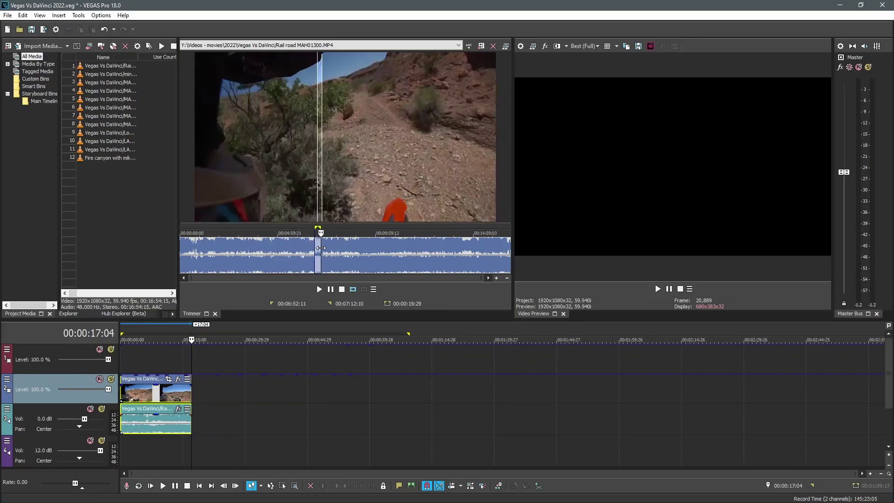
click(353, 289)
drag(437, 252, 484, 252)
click(353, 289)
click(353, 289)
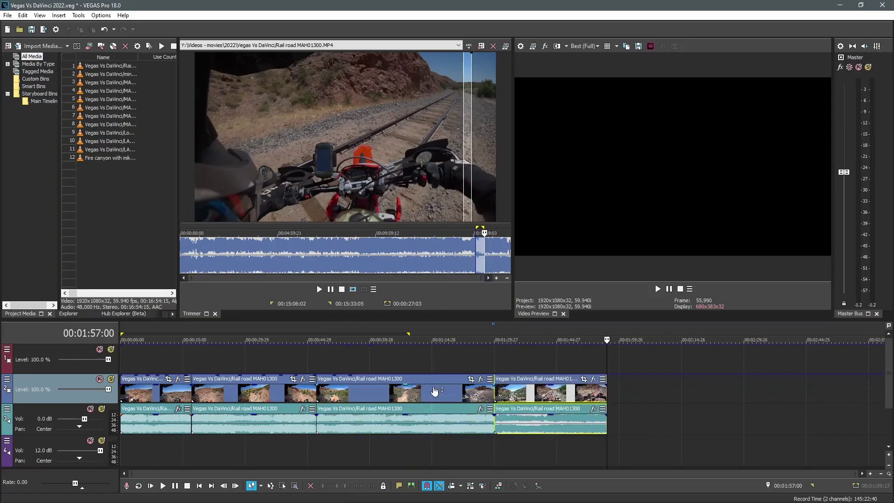
- Append two short ranges of mine ride MAH01483 from about 00:04:35, then switch to Resolve
click(103, 75)
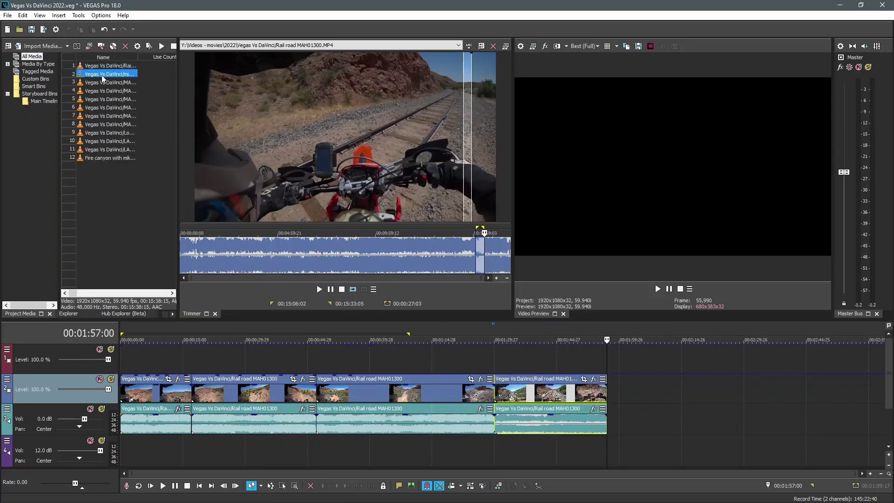
right_click(103, 75)
click(116, 79)
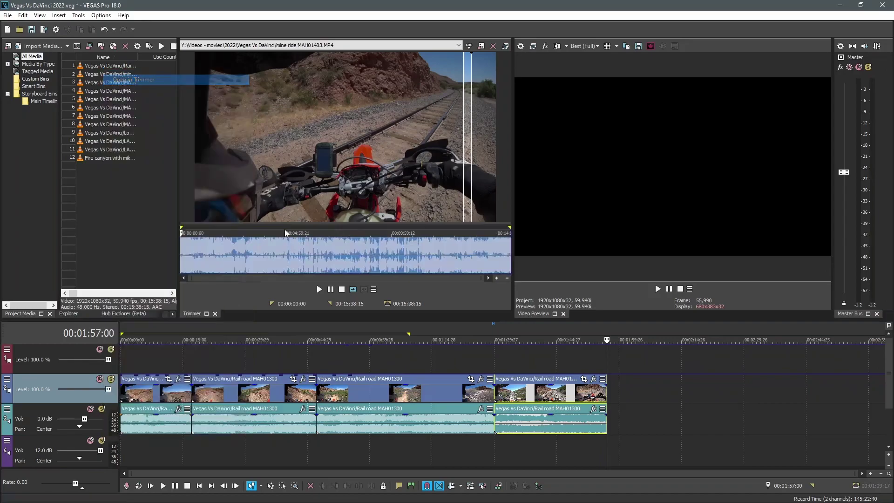
click(280, 258)
drag(280, 258, 285, 257)
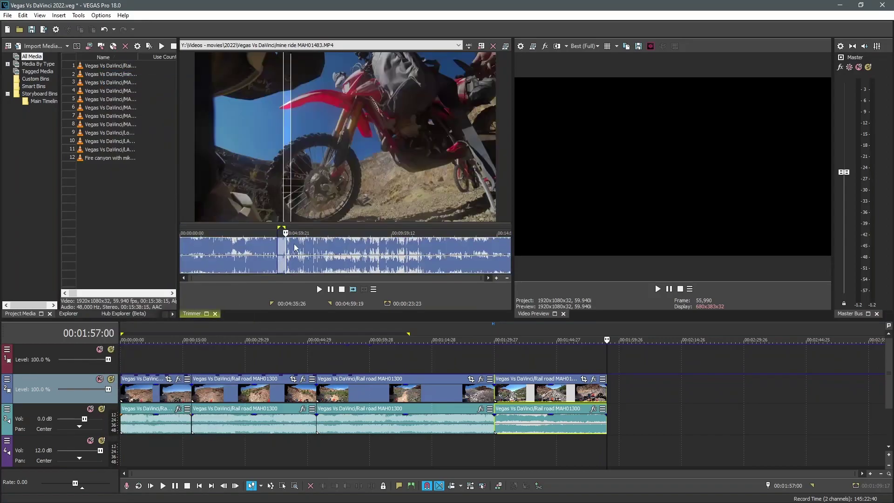
click(353, 289)
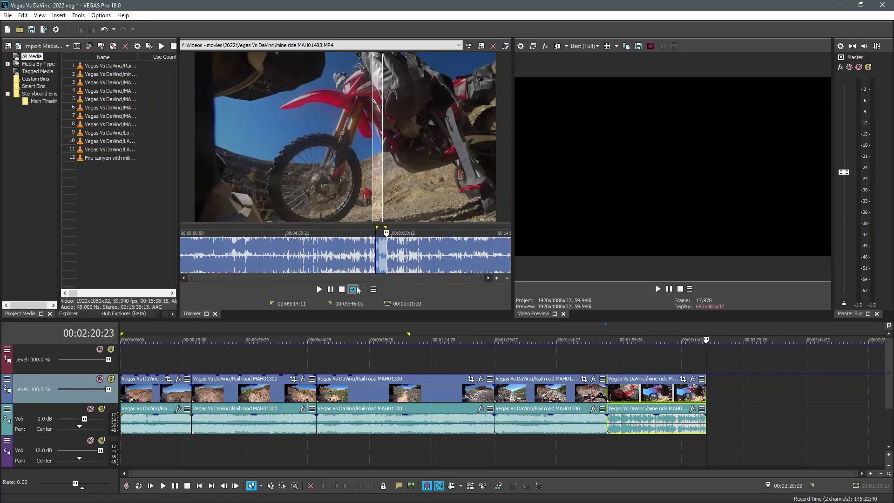
click(354, 289)
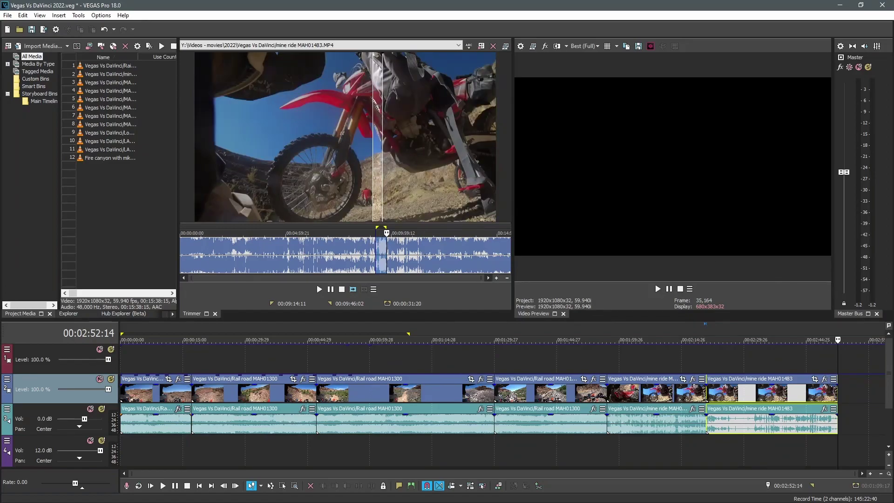
key(alt+Tab)
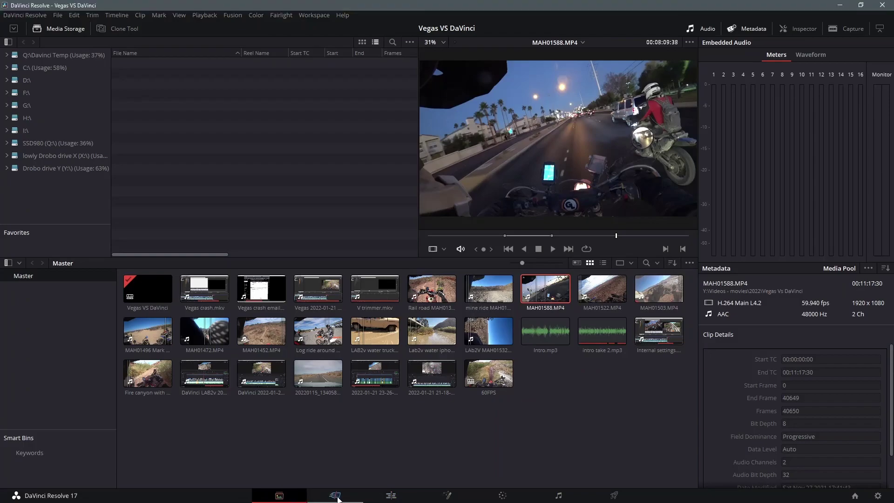
- Switch from media storage to the Cut page, then to the Edit page
click(335, 496)
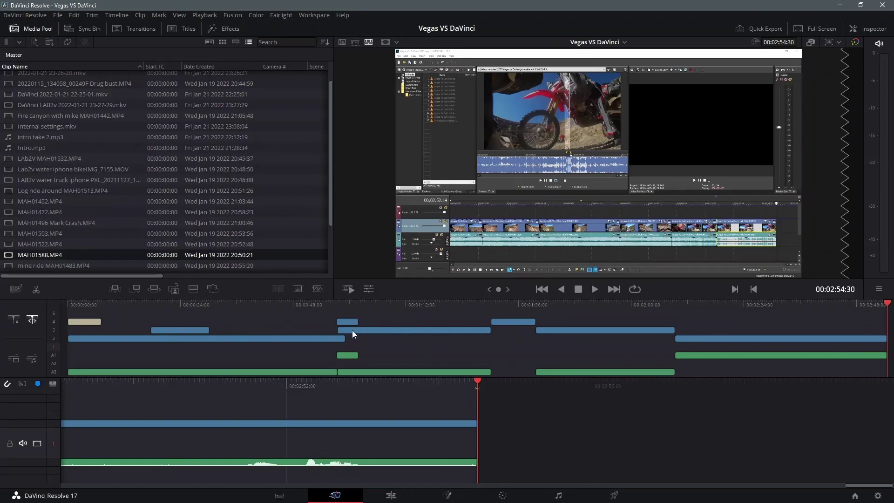
click(391, 495)
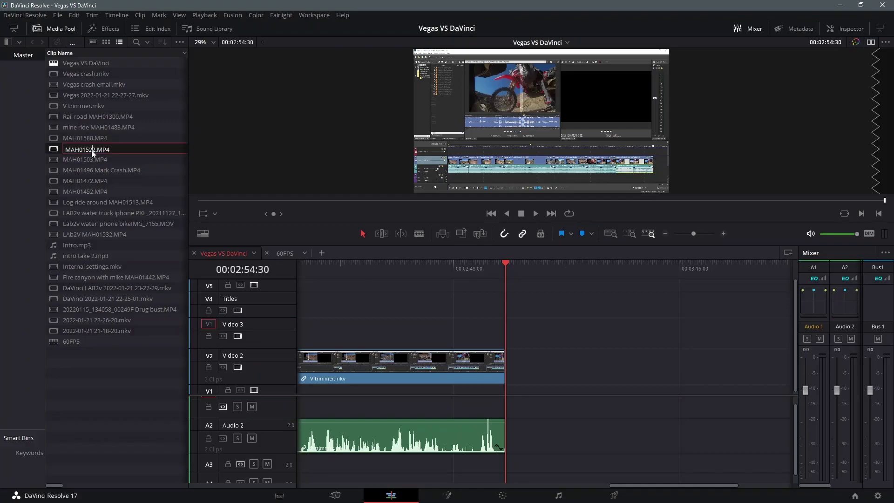
- Mark an In and Out range on MAH01503.MP4 in the source viewer
double_click(87, 161)
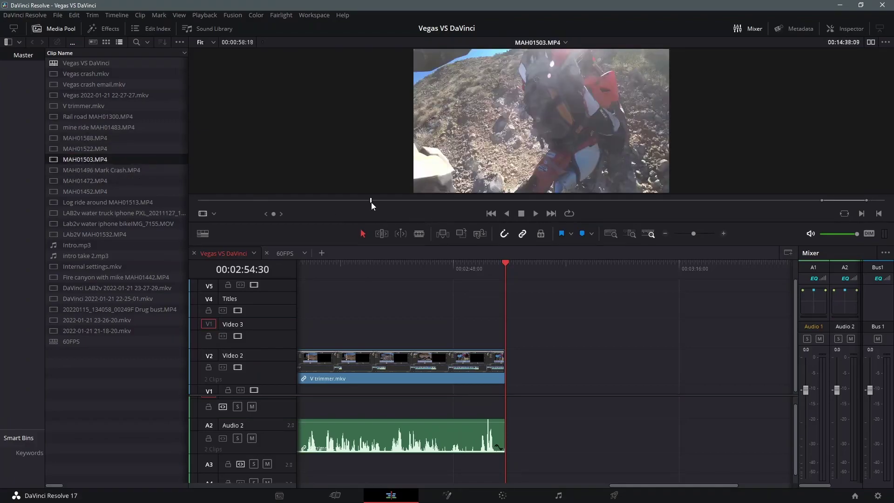
drag(370, 201, 318, 200)
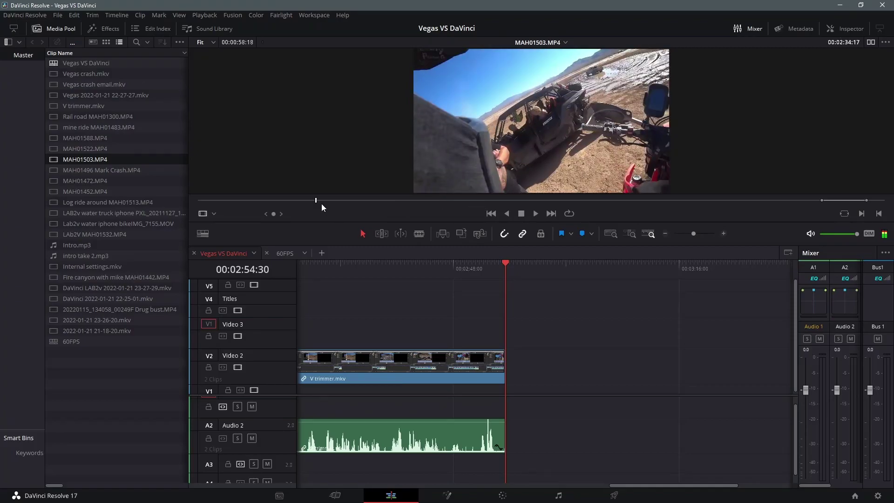
key(i)
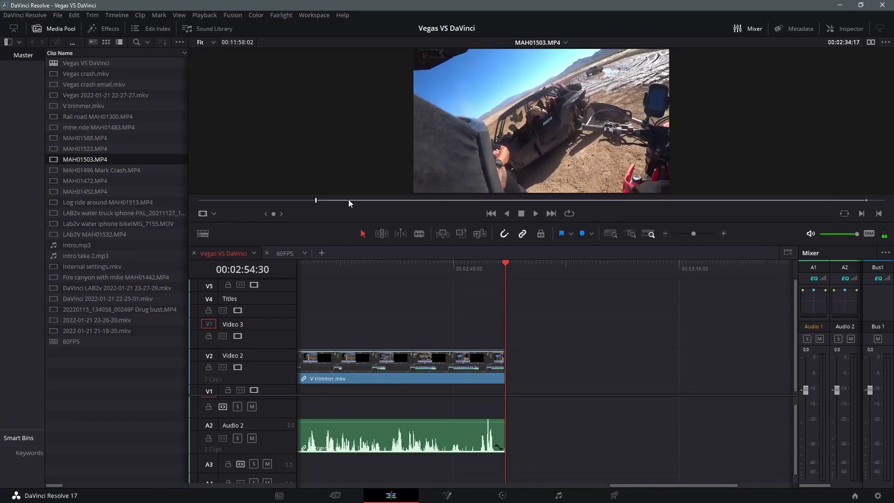
click(351, 201)
key(o)
- Place the range after V trimmer.mkv on Video 2 and Audio 2, then open Fusion
drag(529, 138, 540, 363)
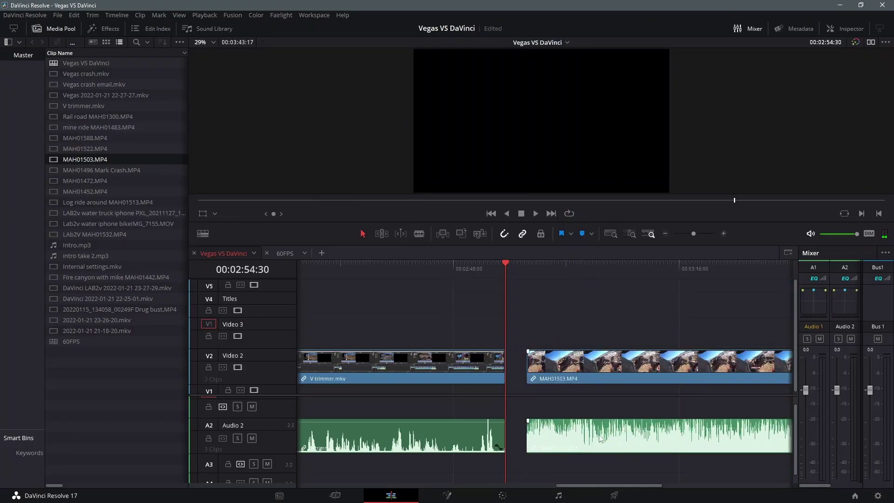
drag(605, 484, 627, 484)
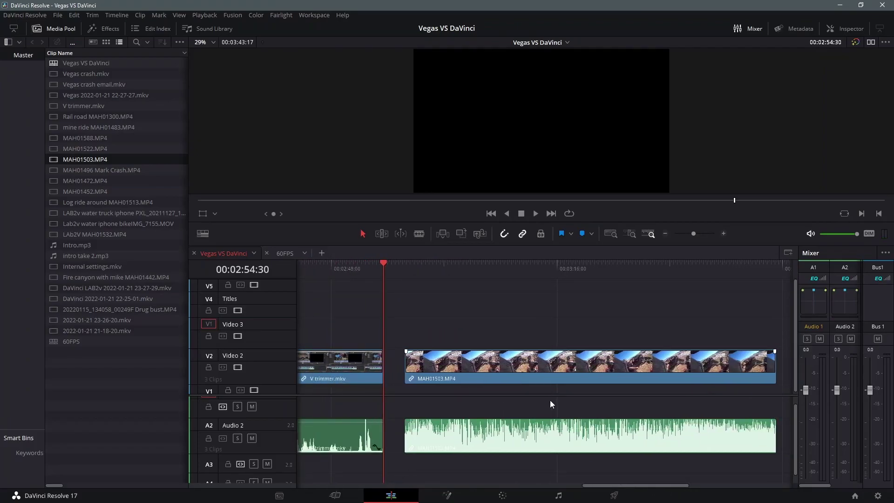
click(503, 365)
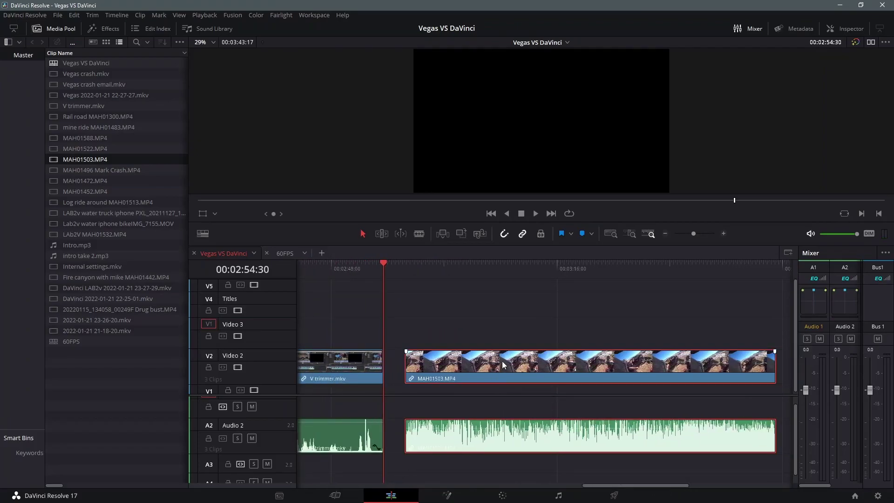
click(447, 496)
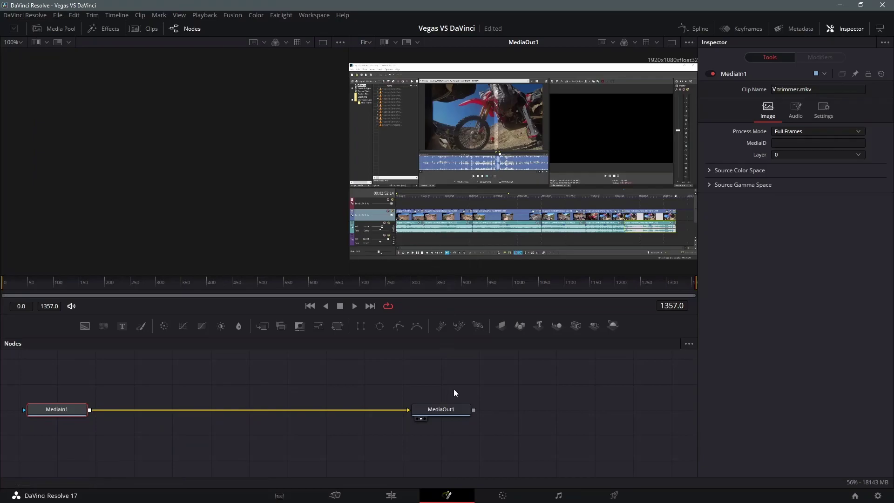
- Step through the Color, Fairlight and Deliver pages in turn
click(502, 495)
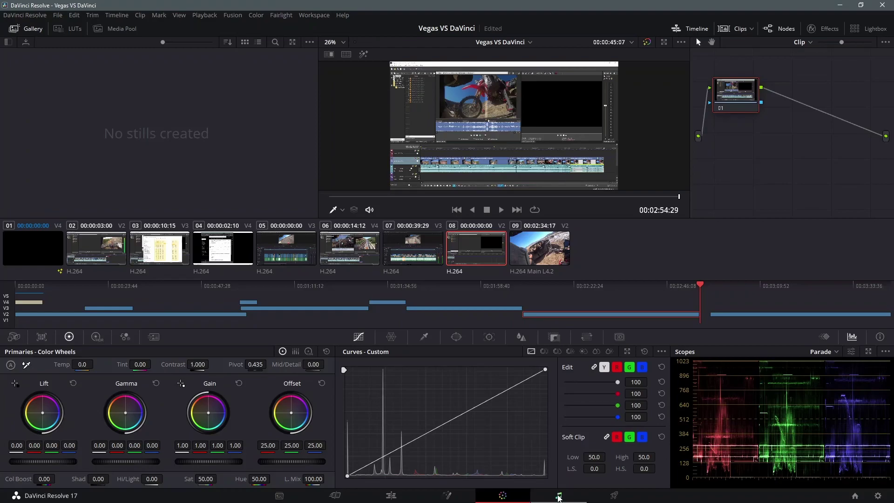
click(558, 495)
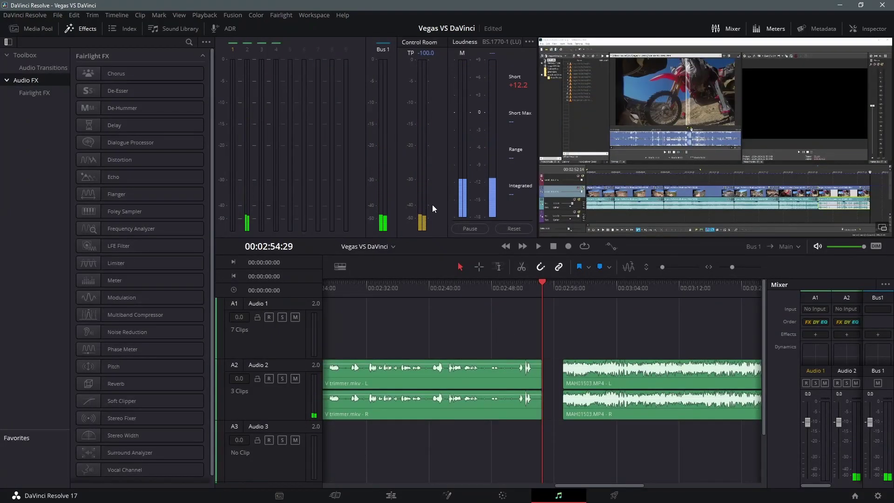
click(613, 495)
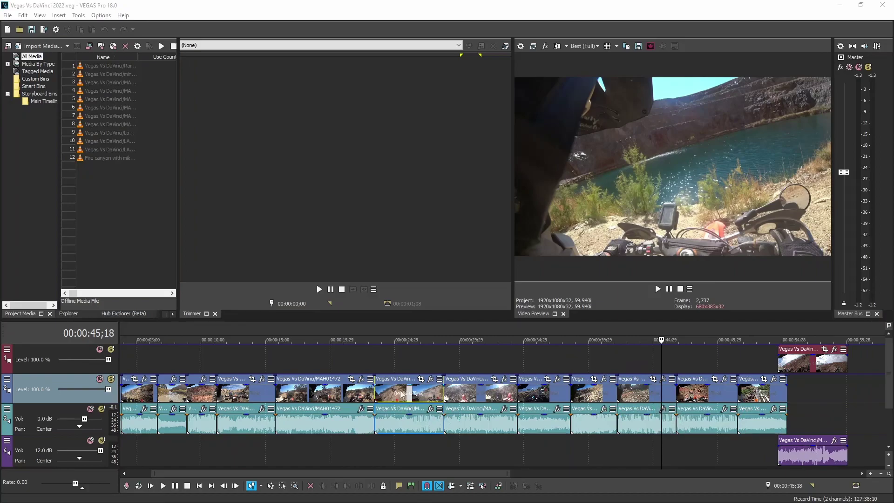
- Open MAH01496 Mark Crash.MP4 at 00:00:26;25 in the Trimmer and select a short range
click(419, 359)
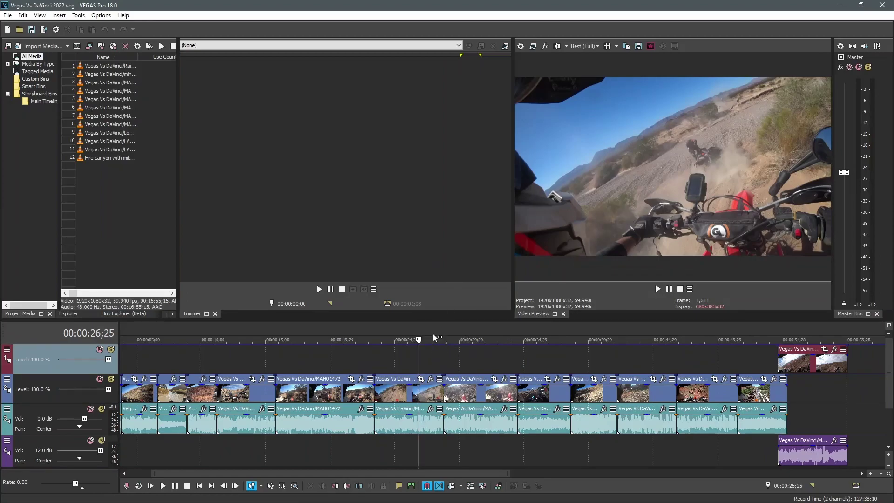
right_click(400, 395)
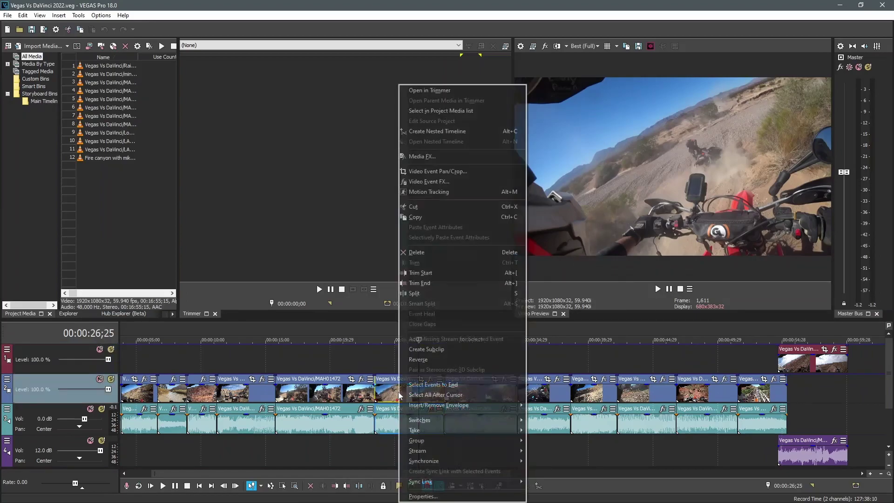
click(425, 91)
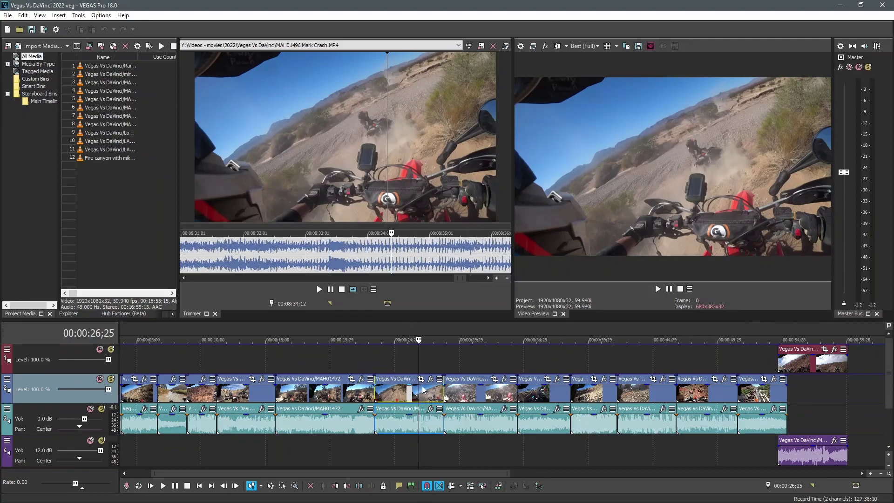
scroll(416, 254, down, 1)
scroll(416, 254, down, 3)
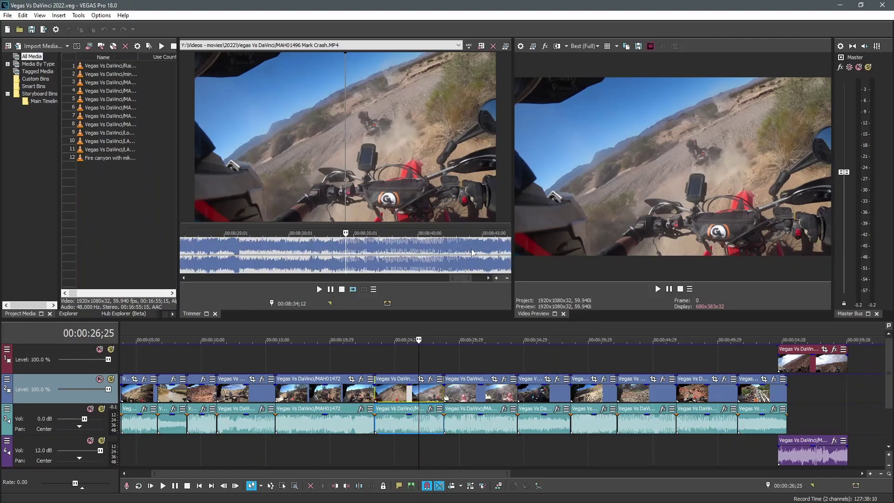
mouse_move(439, 248)
mouse_down()
mouse_move(434, 235)
mouse_move(451, 254)
mouse_up()
scroll(425, 260, down, 4)
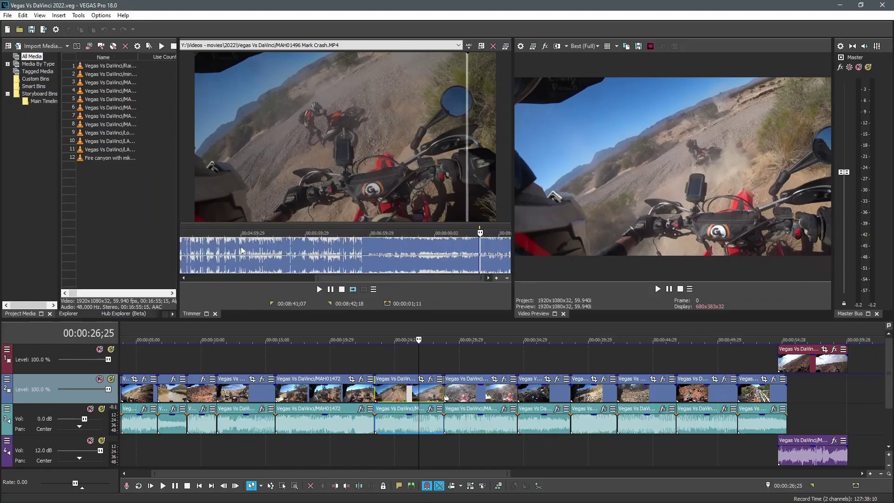
drag(206, 253, 223, 250)
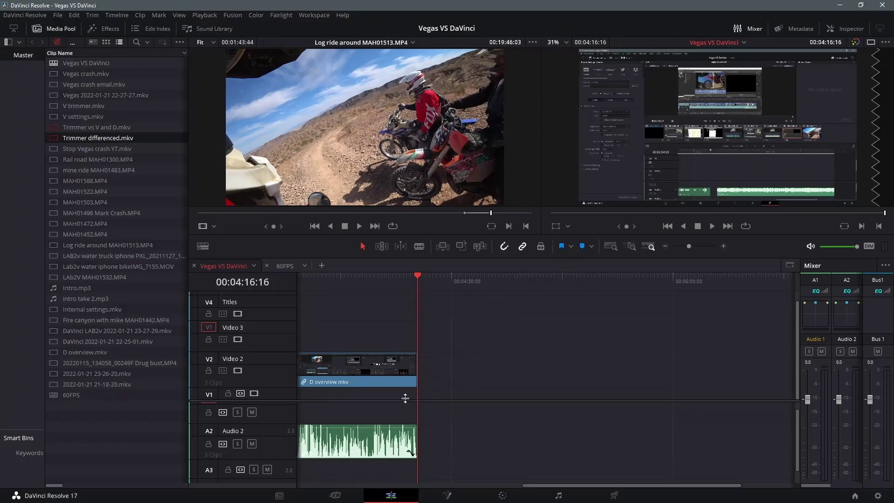
- On the 60FPS timeline, park the playhead at 00:00:26:02 and toggle the single-viewer layout off and back
click(280, 268)
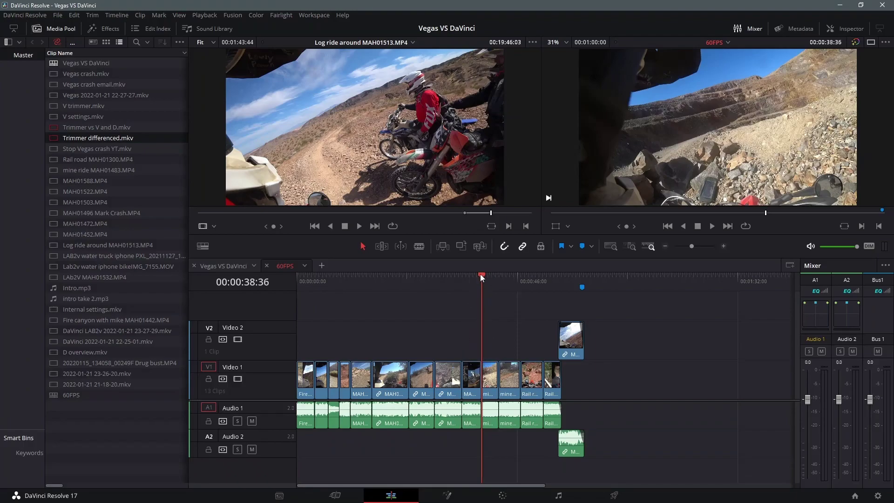
click(451, 279)
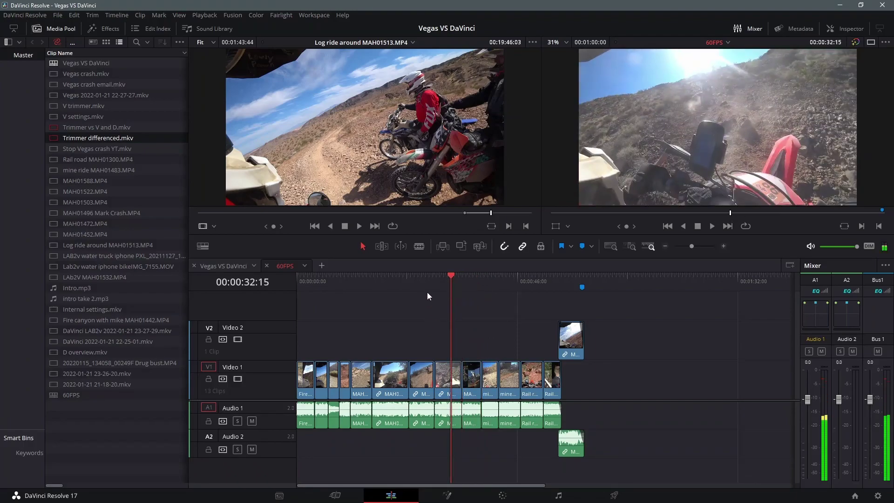
click(421, 278)
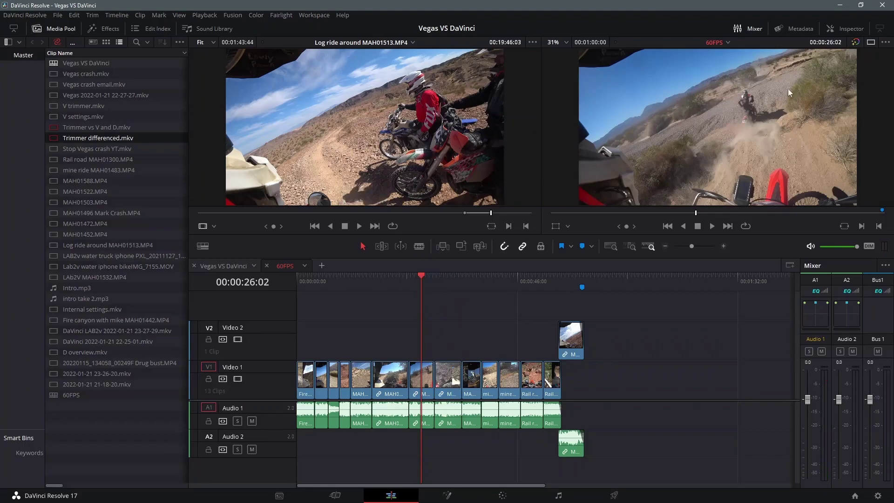
click(870, 42)
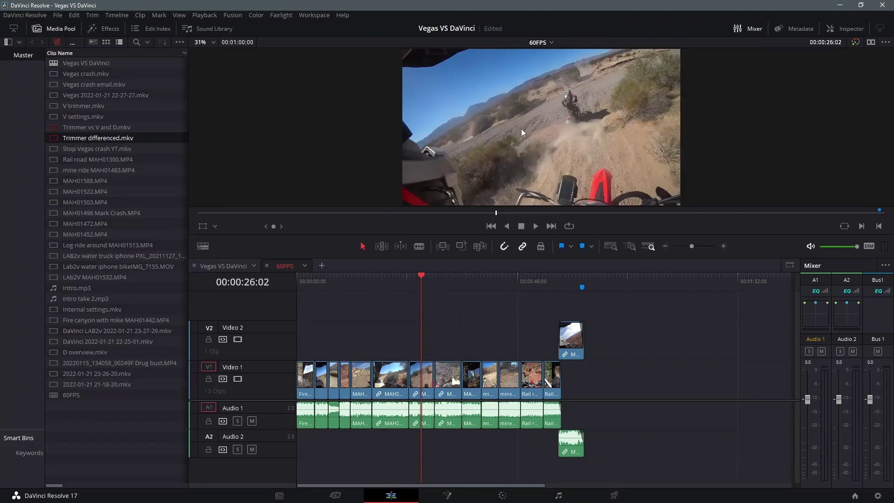
click(870, 42)
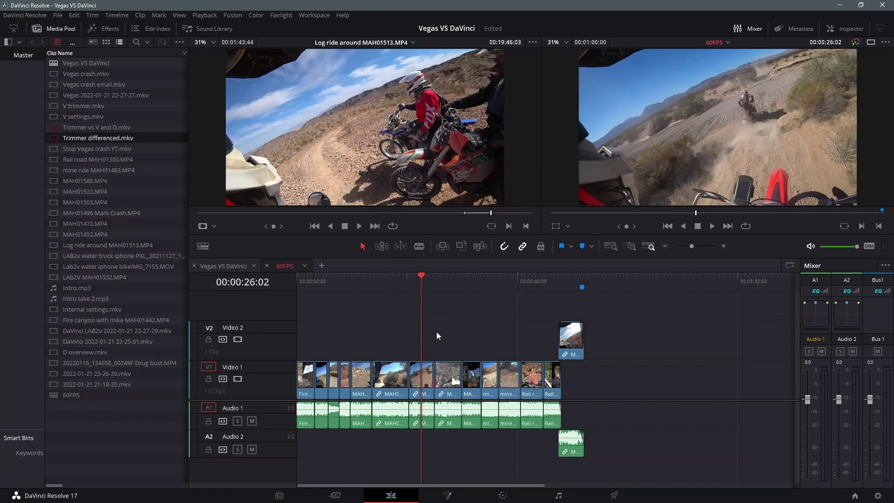
- Find the V1 clip in the Media Pool and preview MAH01472, MAH01496 Mark Crash, then MAH01452 in the source viewer
right_click(427, 377)
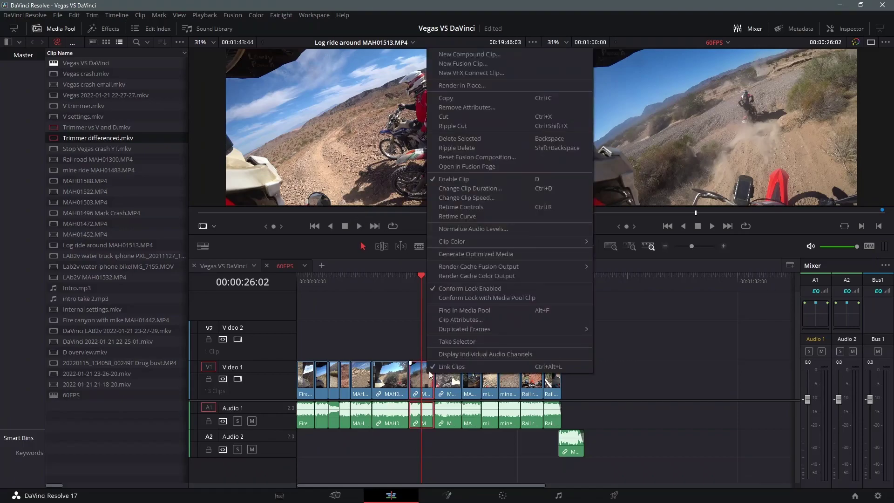
click(447, 313)
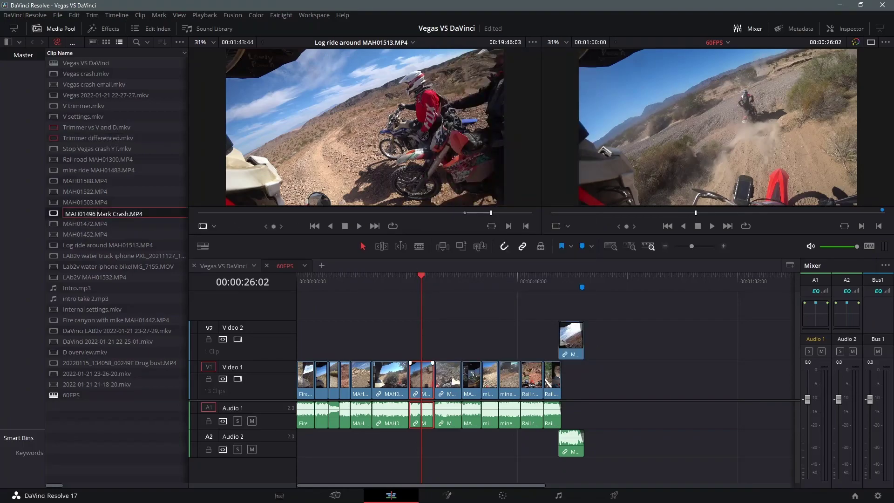
double_click(90, 223)
double_click(93, 213)
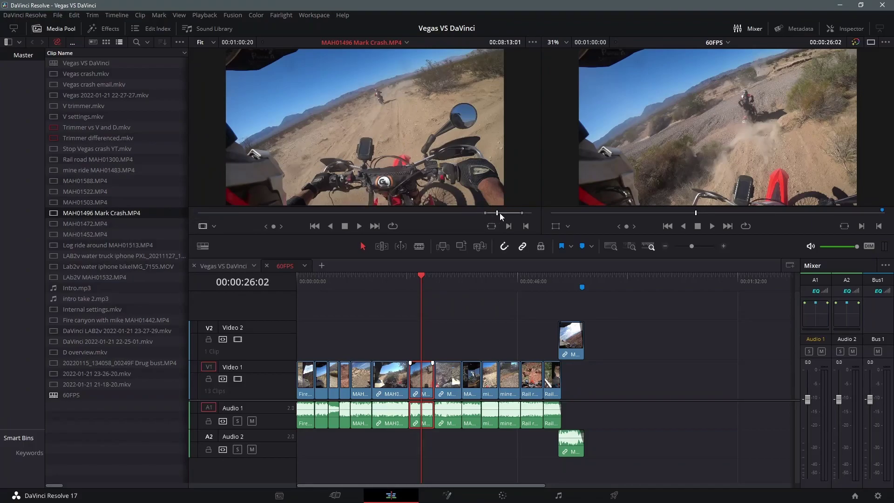
double_click(93, 224)
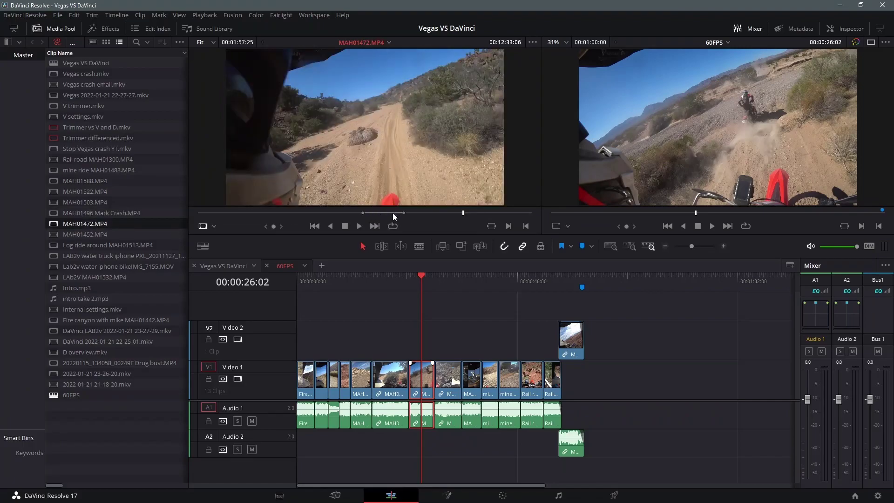
double_click(88, 235)
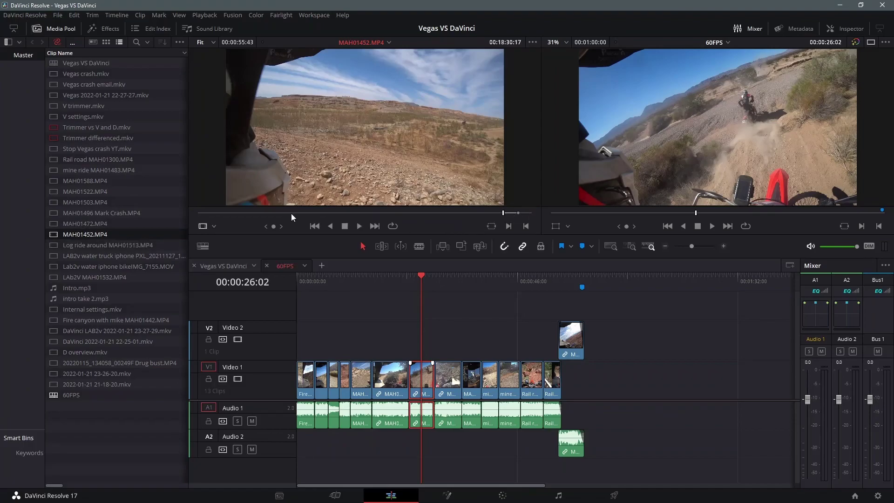
- Scrub through MAH01452.MP4, drop it on the timeline after the gap, then delete it again
drag(292, 213, 299, 213)
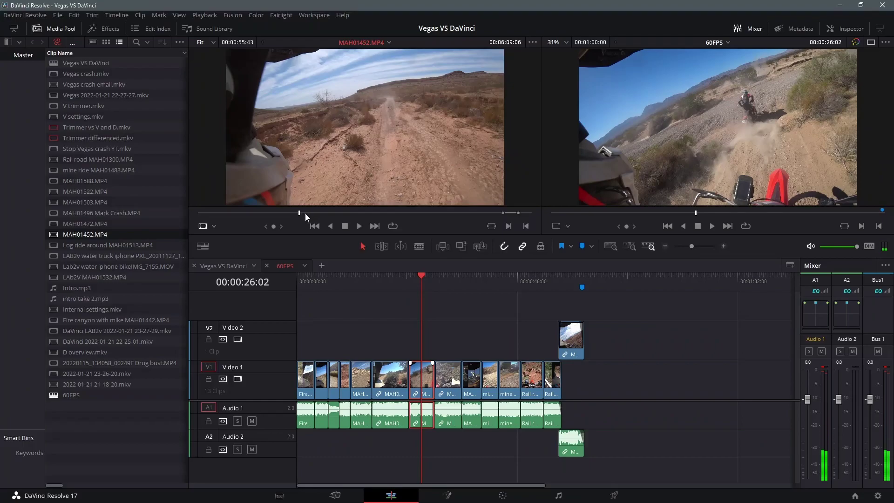
click(314, 213)
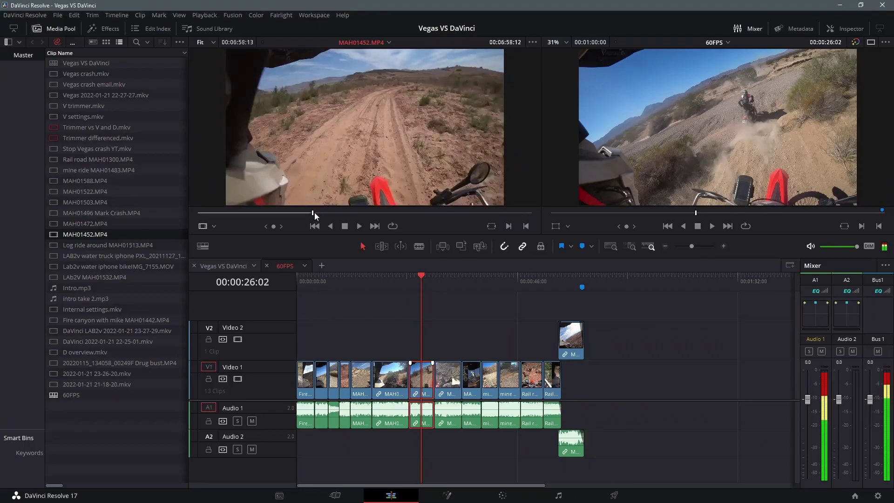
click(277, 213)
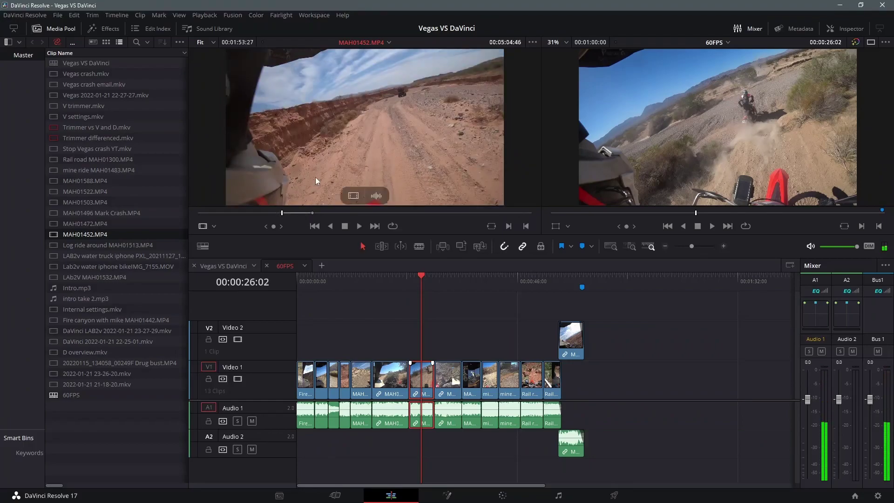
drag(361, 143, 604, 381)
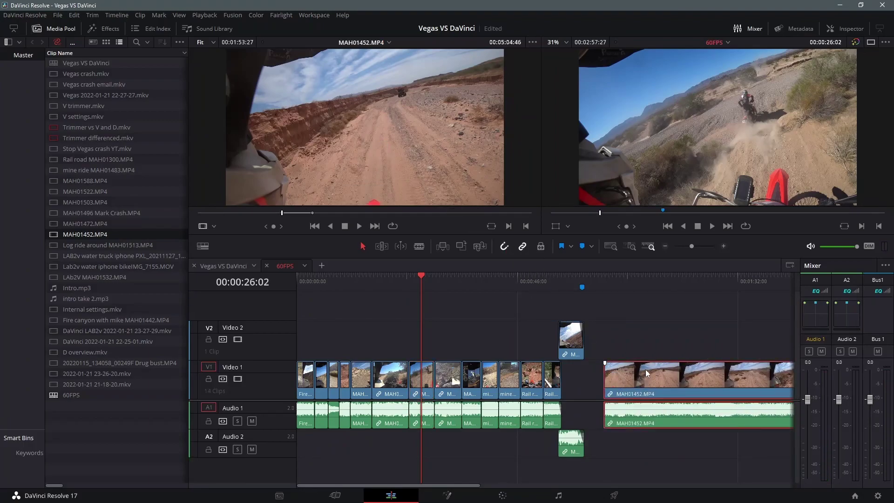
key(Delete)
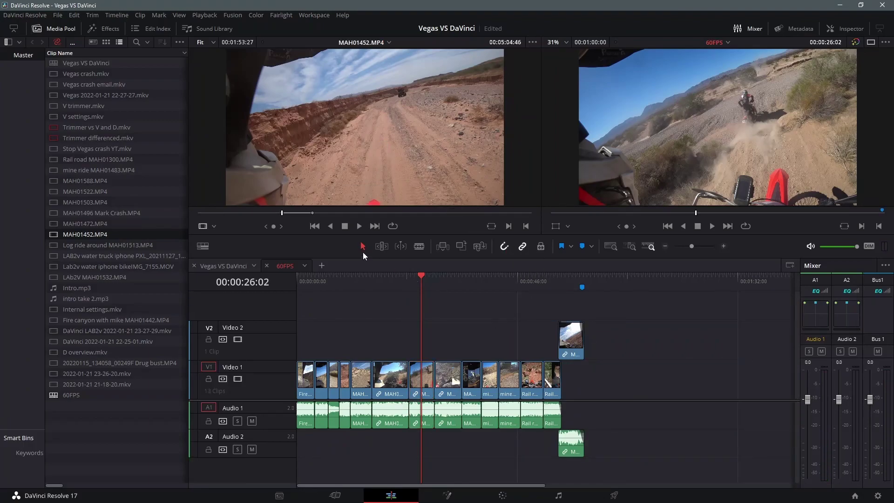
click(294, 212)
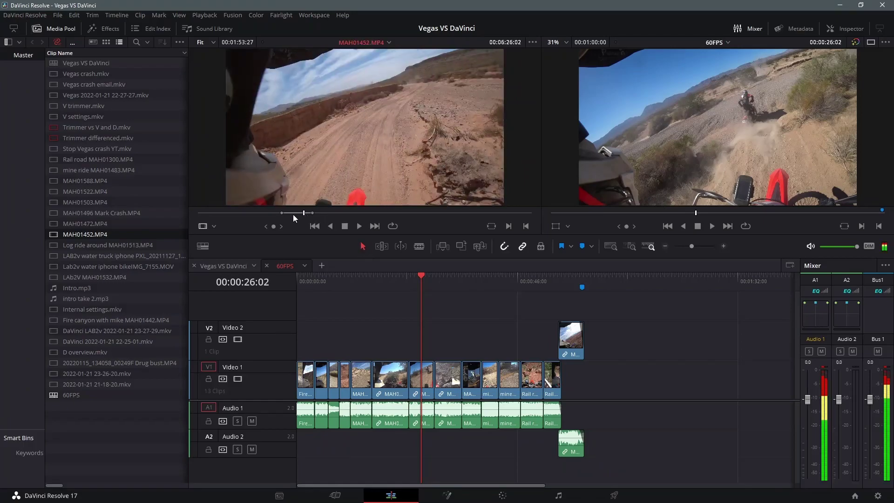
click(292, 213)
- Turn off the V1 source patch, enable A1, and place MAH01503.MP4 on the timeline at the playhead
click(363, 213)
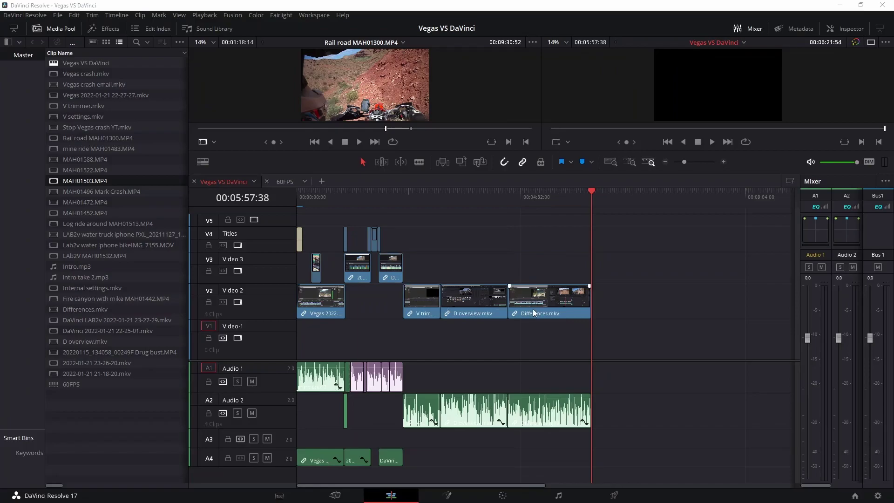
click(205, 325)
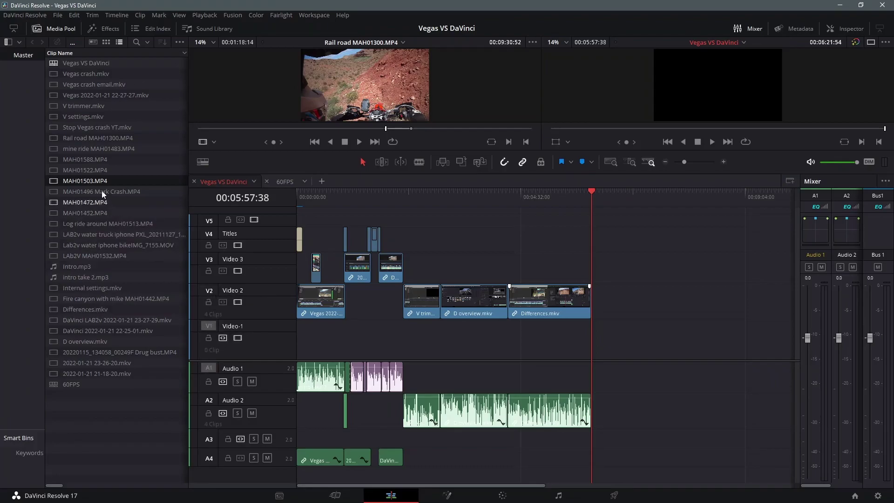
drag(94, 181, 618, 306)
drag(68, 187, 610, 303)
click(208, 368)
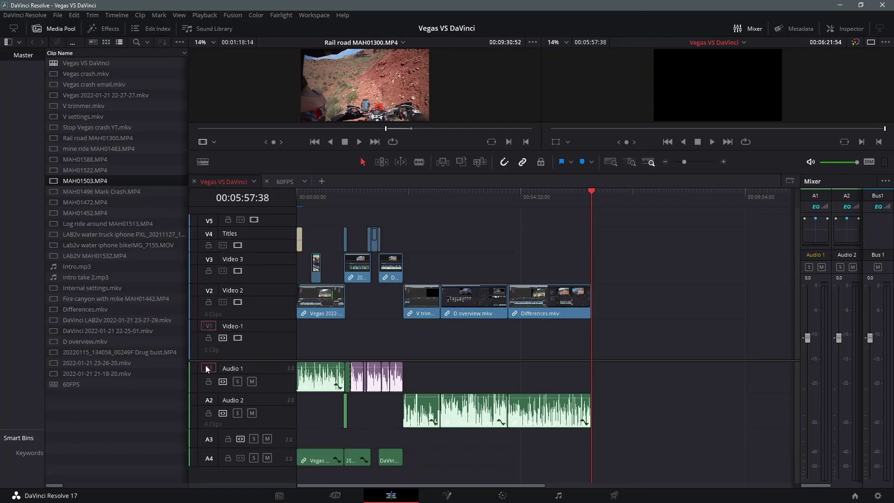
drag(89, 181, 604, 305)
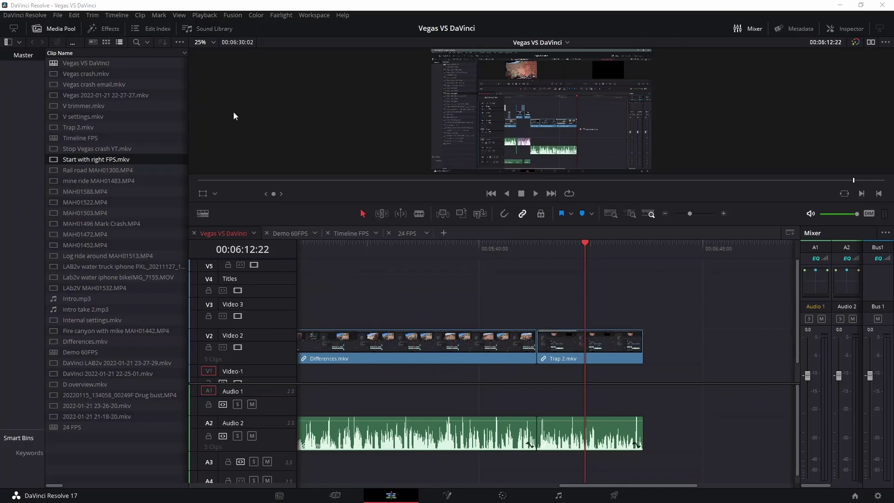
click(55, 15)
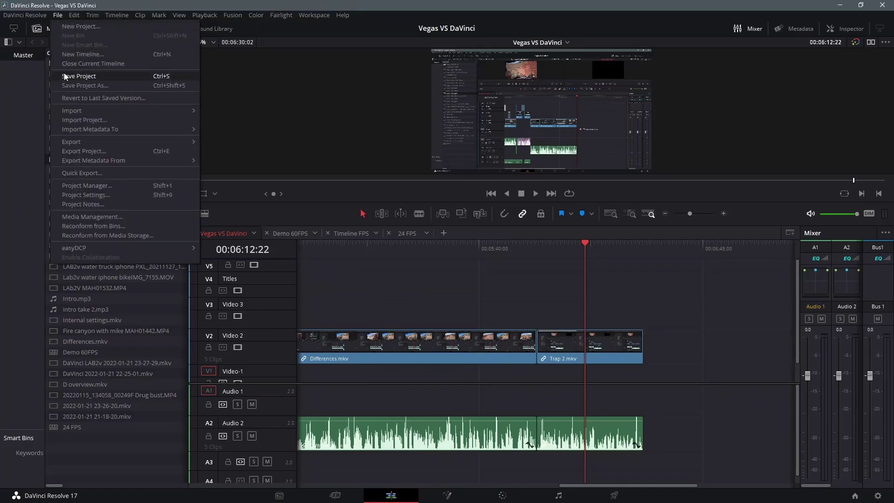
click(80, 194)
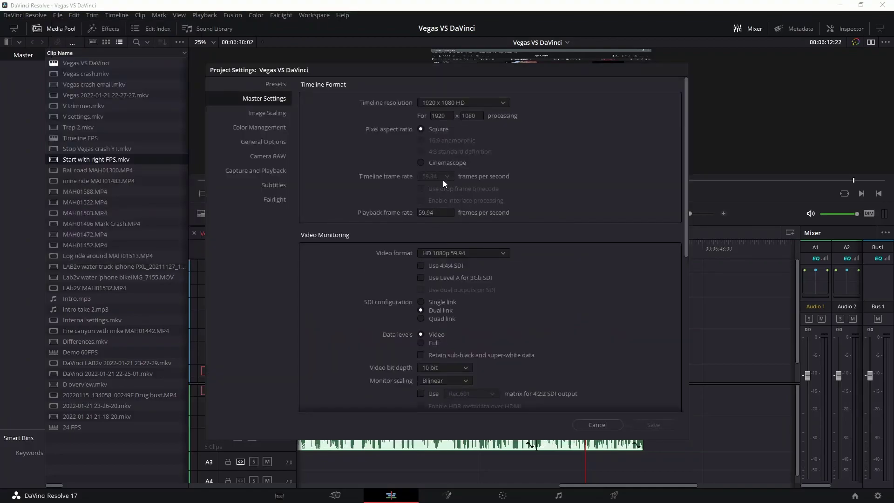
click(597, 425)
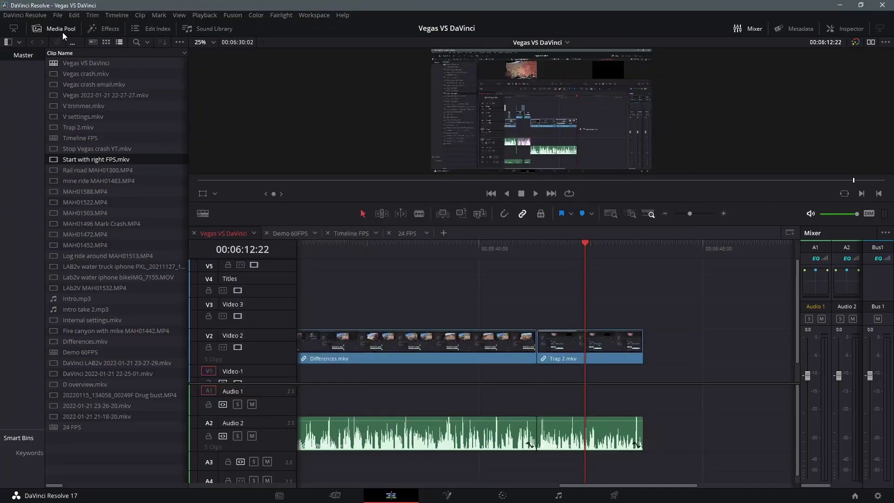
click(58, 15)
click(61, 54)
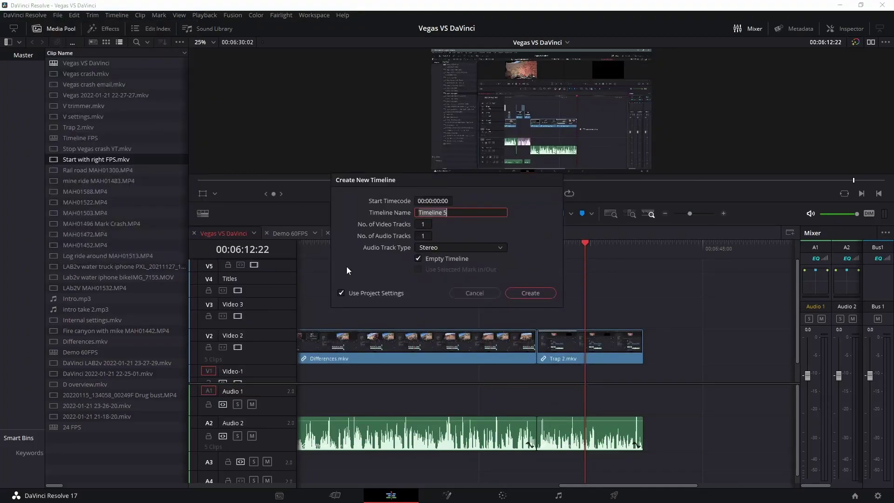
click(341, 293)
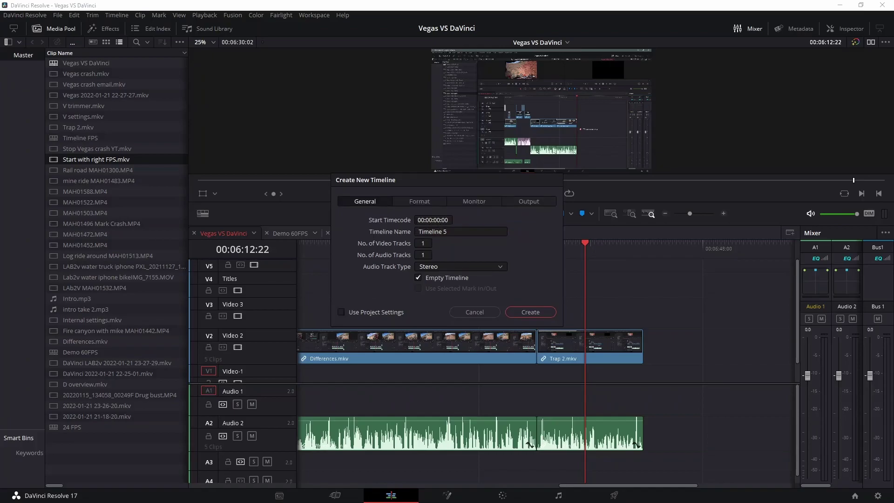
click(417, 202)
click(444, 279)
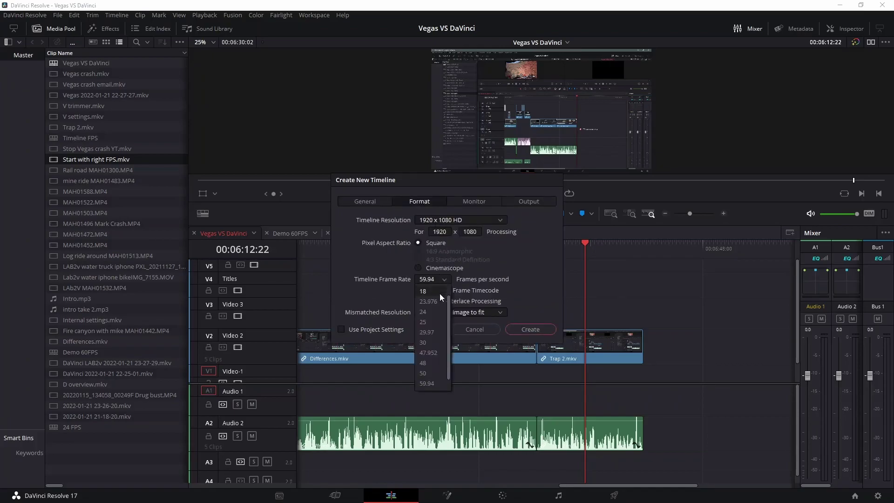
click(426, 342)
click(444, 279)
click(425, 311)
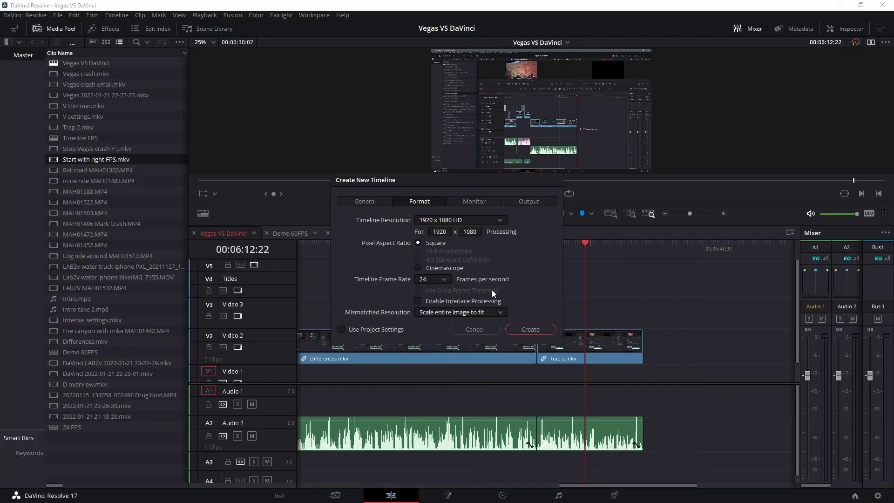
click(524, 328)
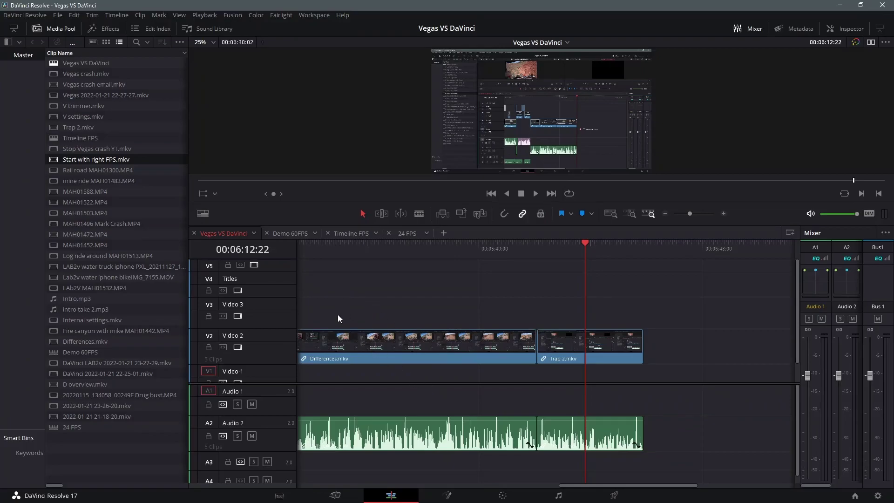
drag(510, 310, 367, 423)
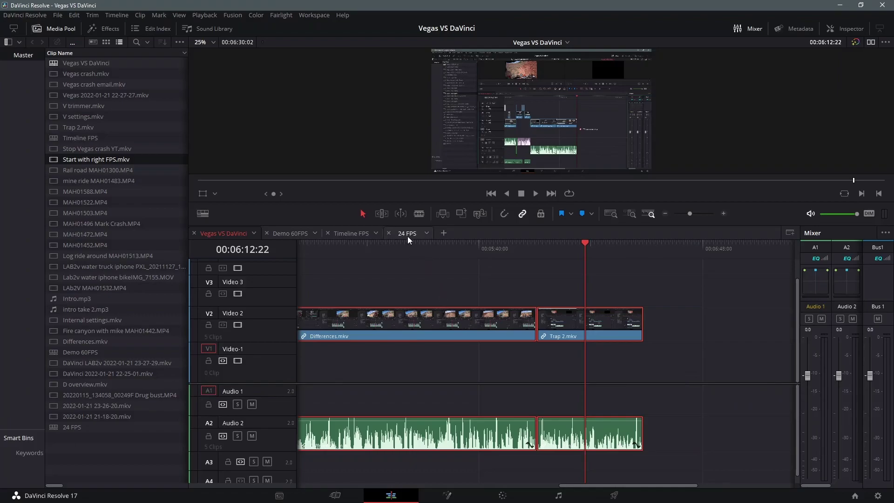
click(286, 232)
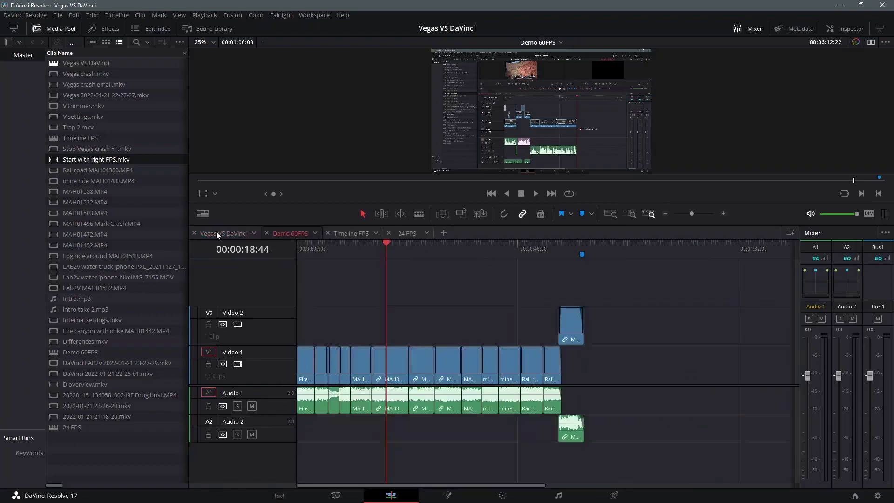
click(216, 233)
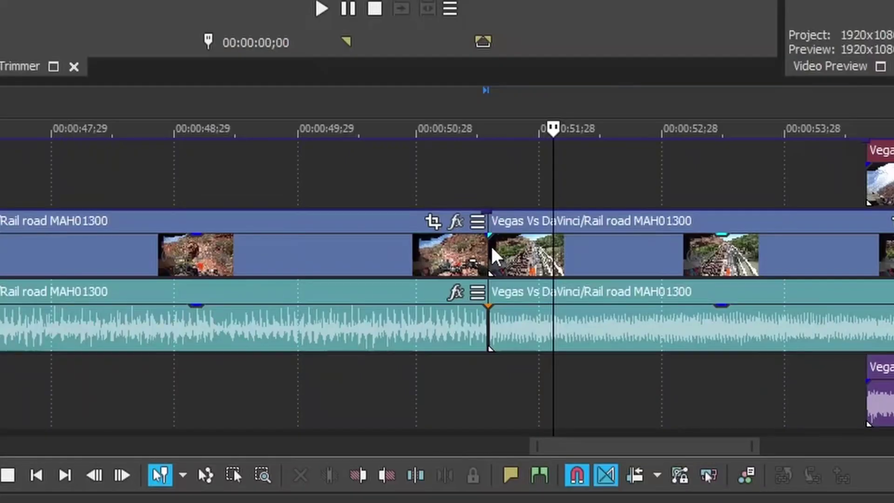
- Overlap the second Rail road clip into a 0:10 crossfade, play it back, then shift its start
drag(392, 395, 380, 391)
drag(467, 251, 446, 254)
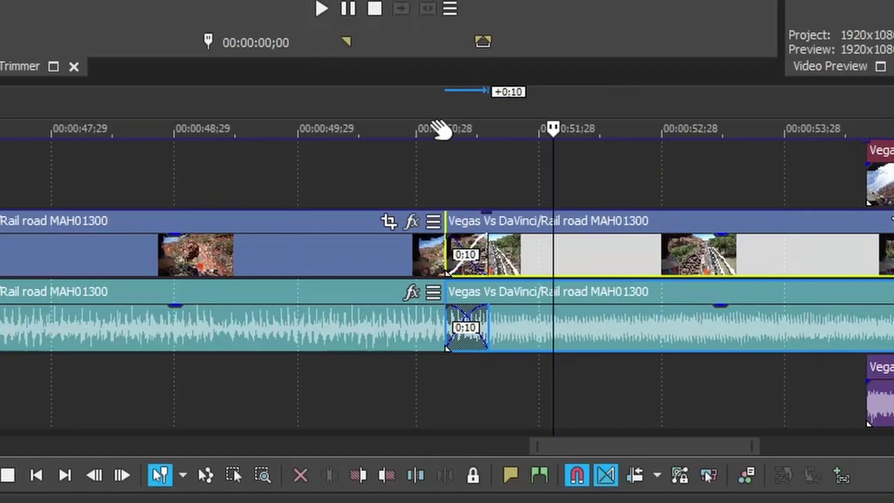
click(420, 128)
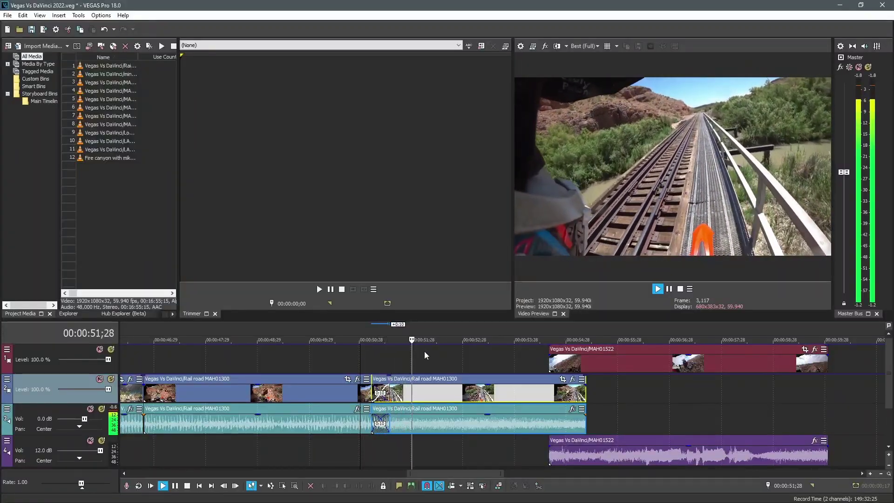
click(655, 285)
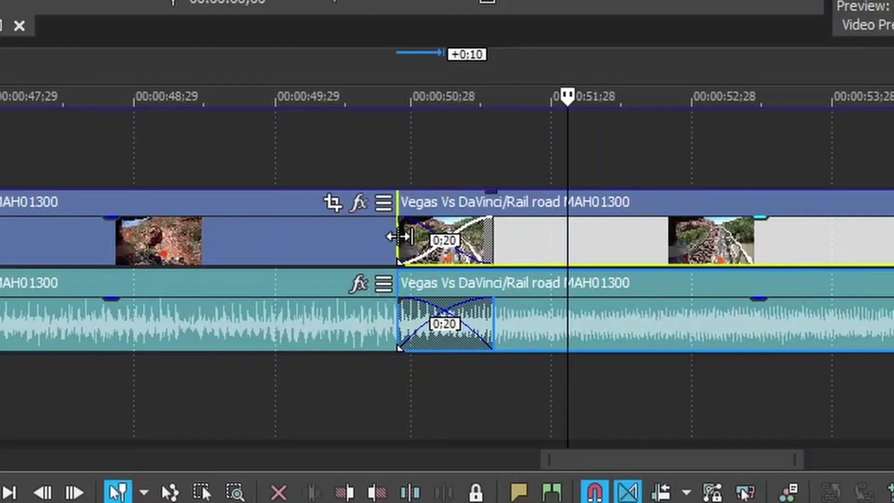
key(space)
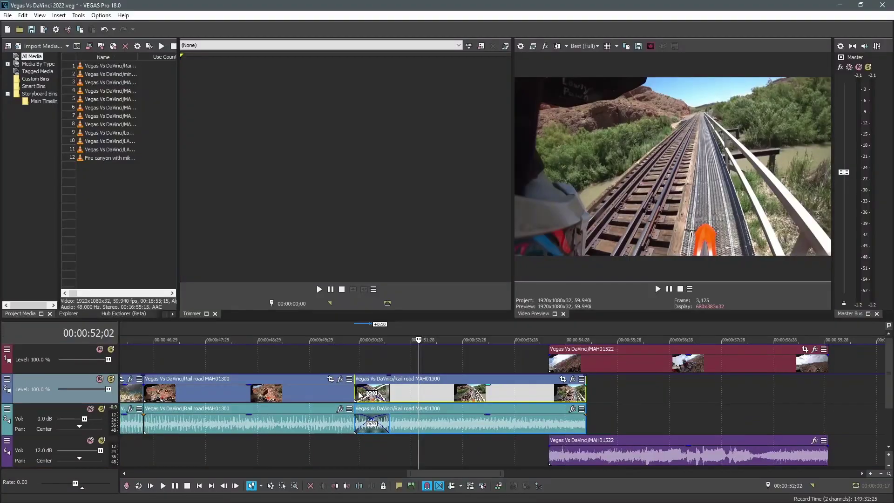
drag(360, 395, 394, 395)
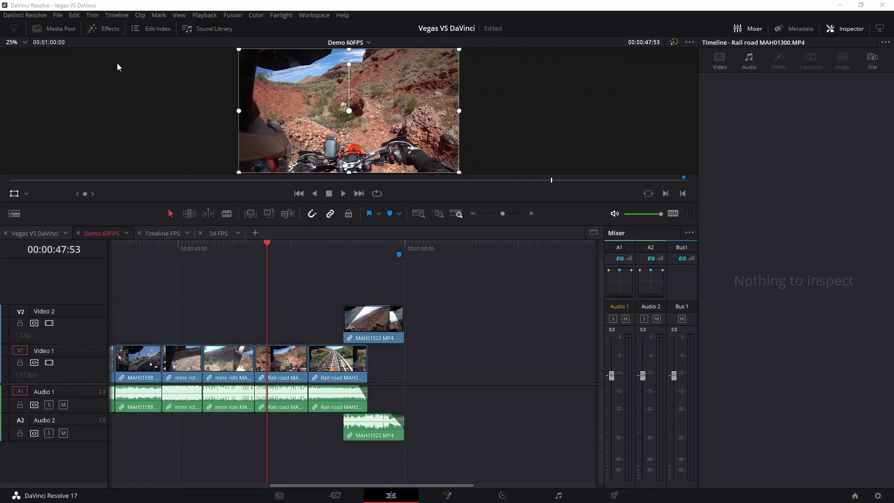
- Drop a Cross Dissolve on the mine ride–Rail road cut and play it back
click(106, 29)
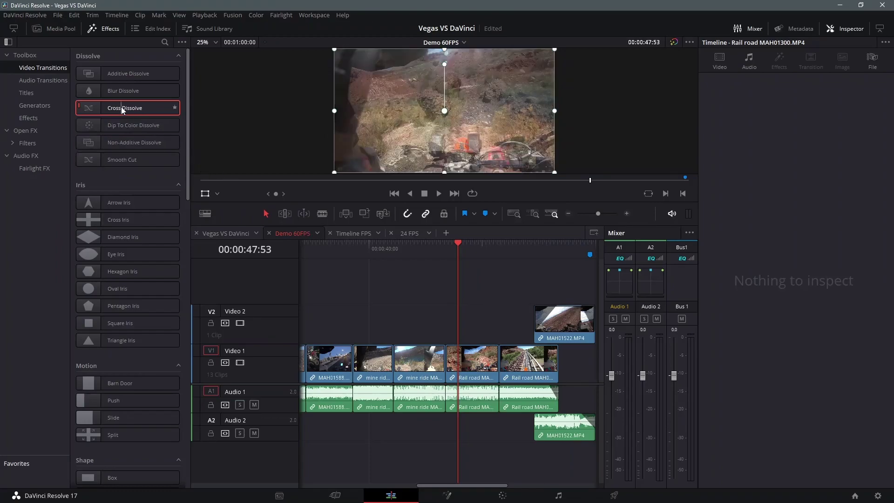
drag(120, 110, 446, 358)
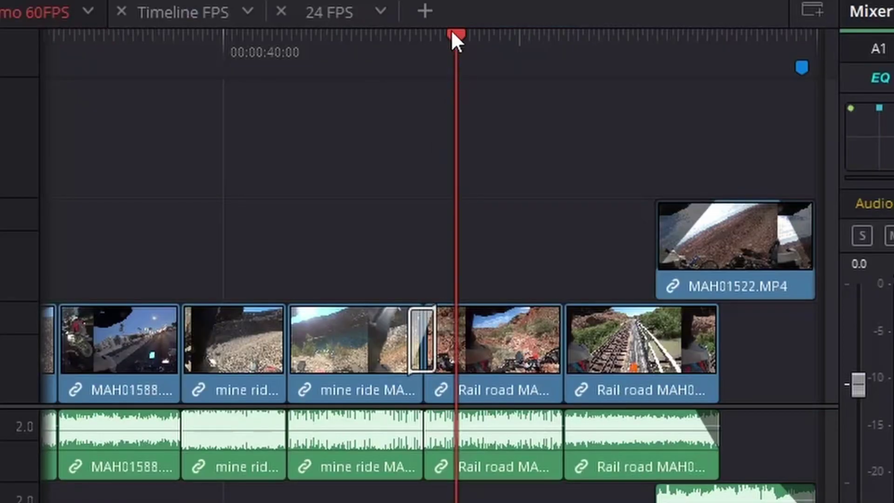
drag(451, 33, 409, 37)
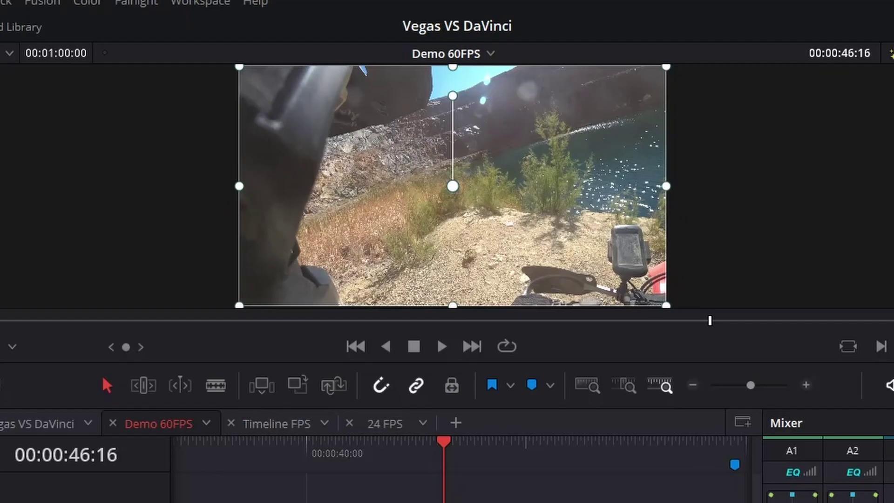
key(space)
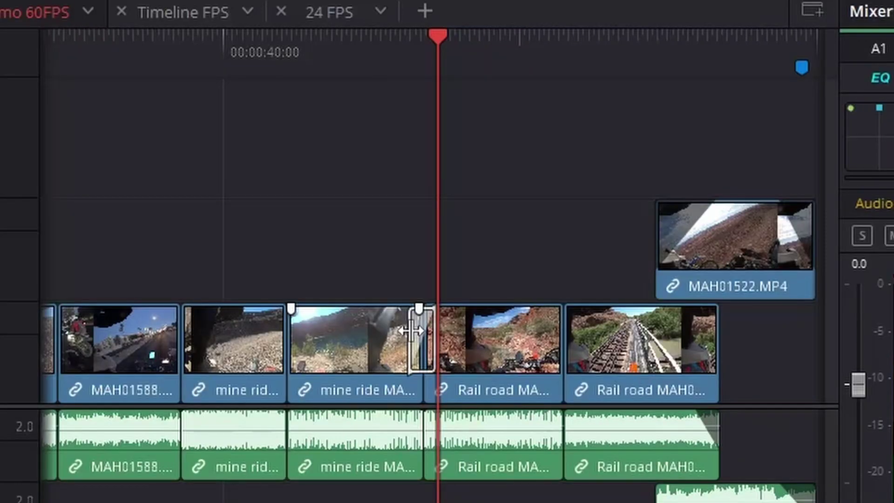
- Widen the dissolve, add a fade-in to MAH01522, trim the last Rail road clip, and preview the ending
drag(411, 330, 393, 332)
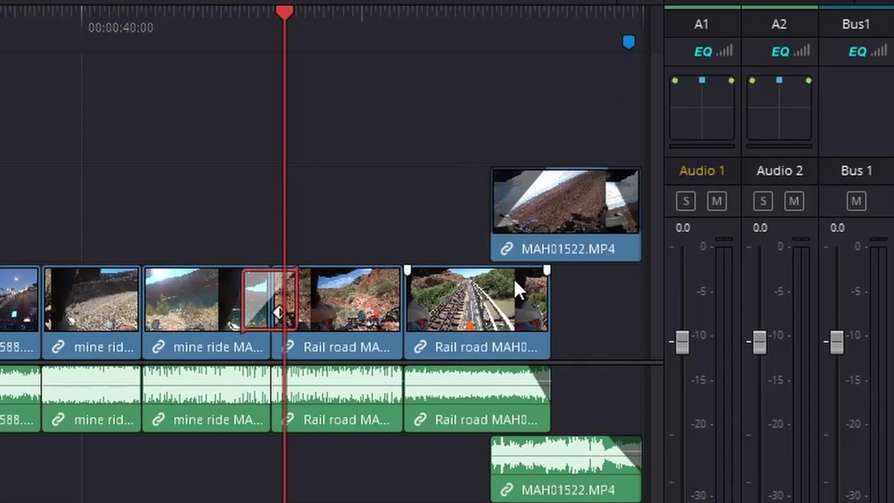
drag(494, 172, 537, 173)
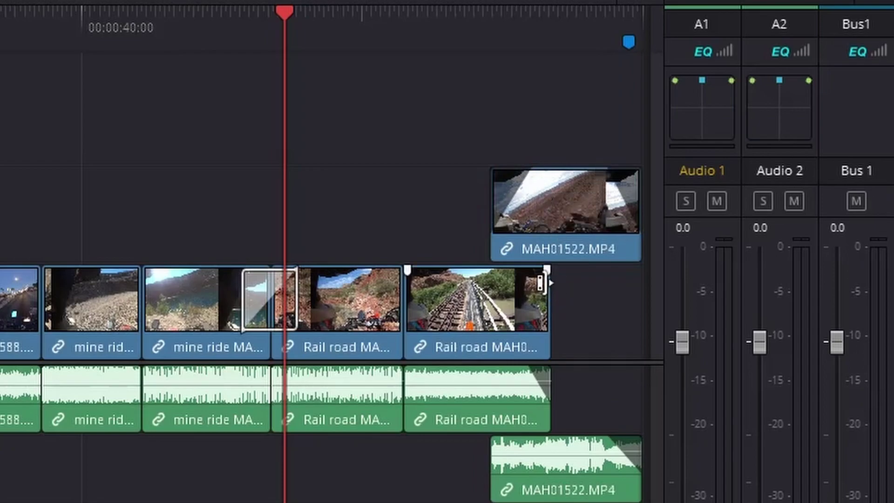
mouse_move(540, 282)
mouse_down()
mouse_move(529, 281)
mouse_move(553, 280)
mouse_move(551, 270)
mouse_up()
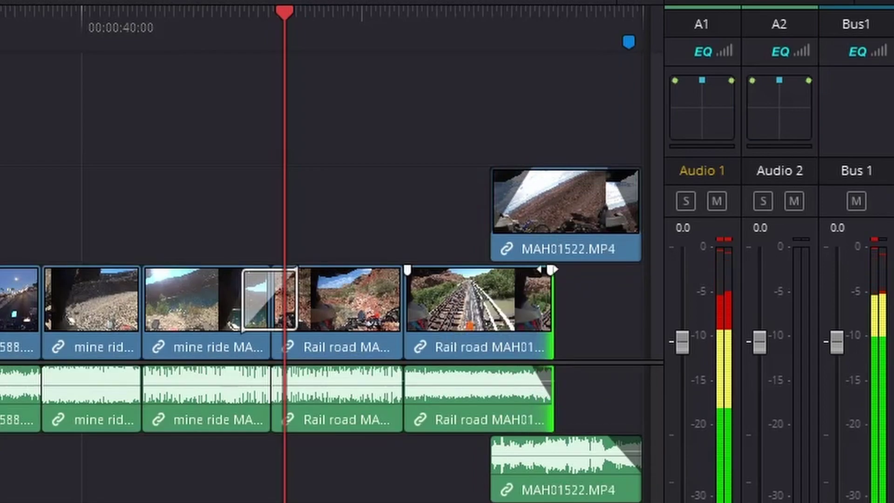
click(457, 17)
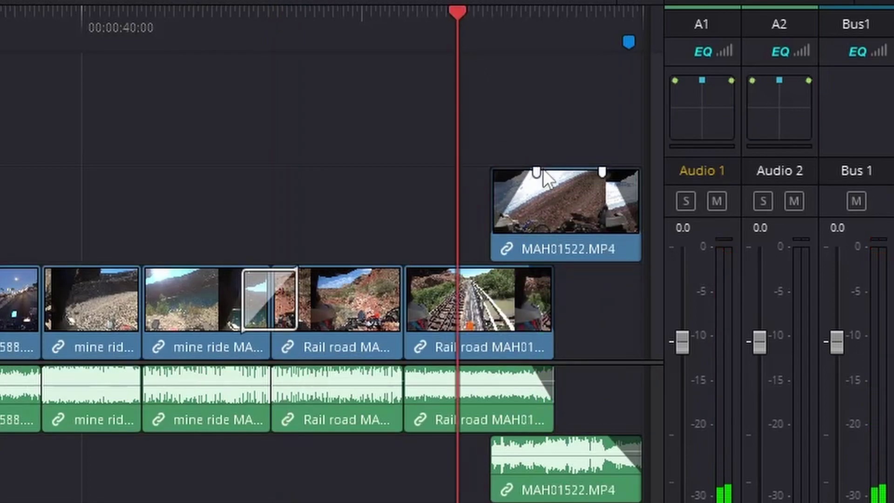
key(space)
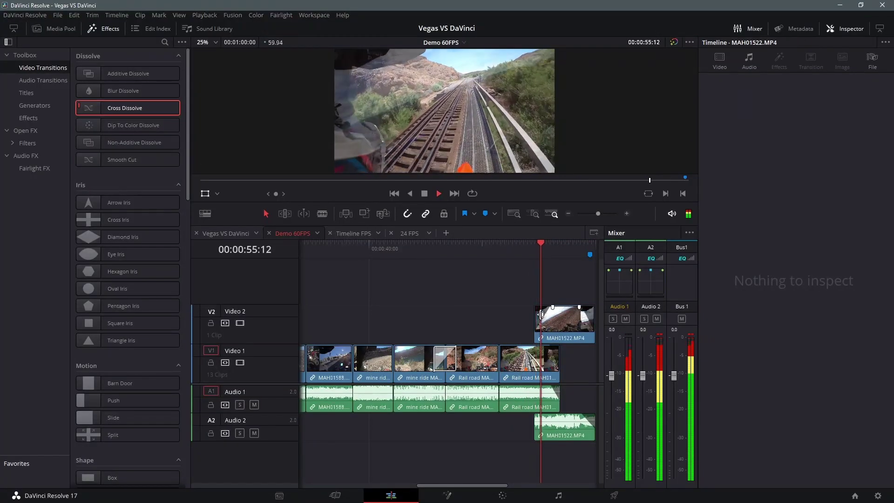
key(space)
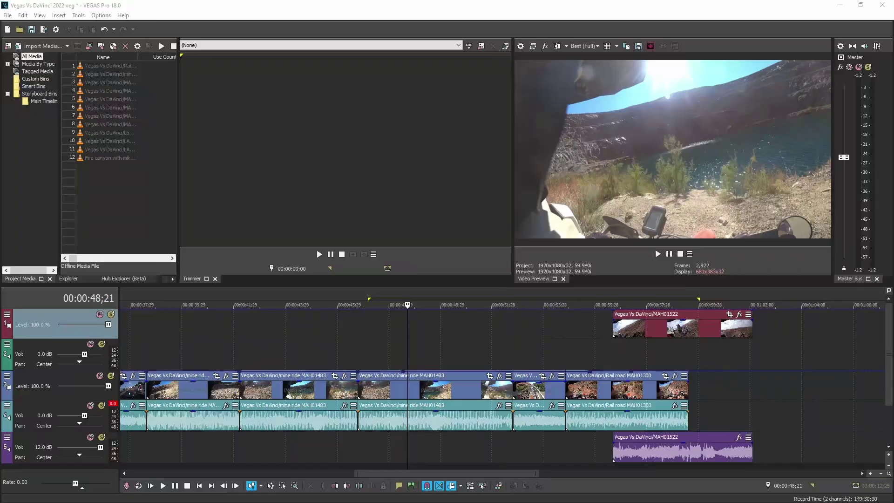
- At 00:00:50;03, enable Auto Ripple and move and trim the mine ride clip so later events shift
click(444, 357)
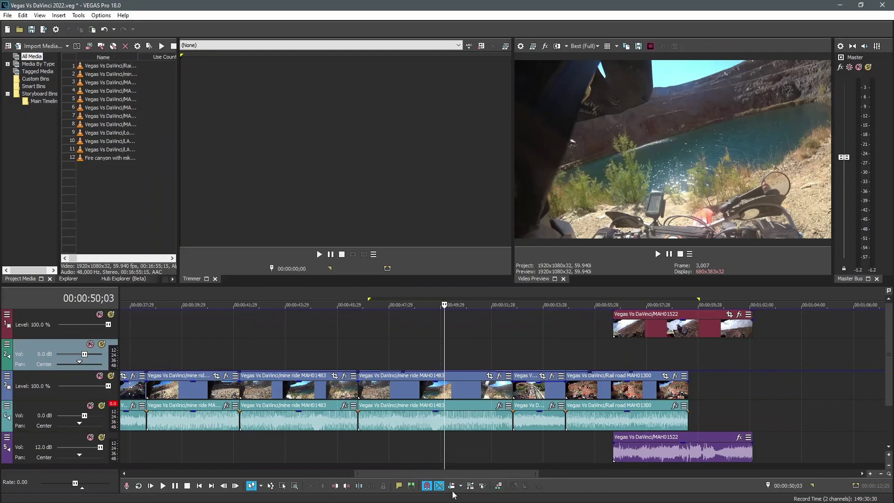
click(451, 486)
mouse_move(398, 392)
mouse_down()
mouse_move(472, 392)
mouse_move(404, 393)
mouse_up()
click(444, 390)
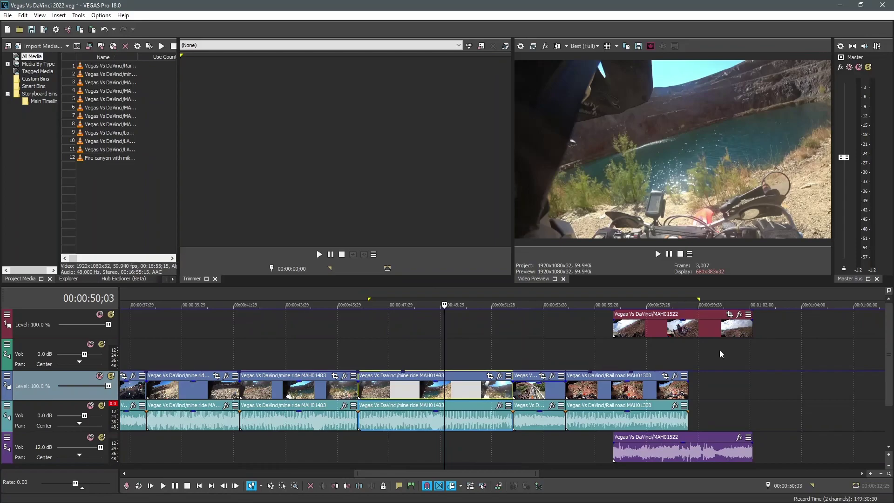
drag(360, 391, 334, 394)
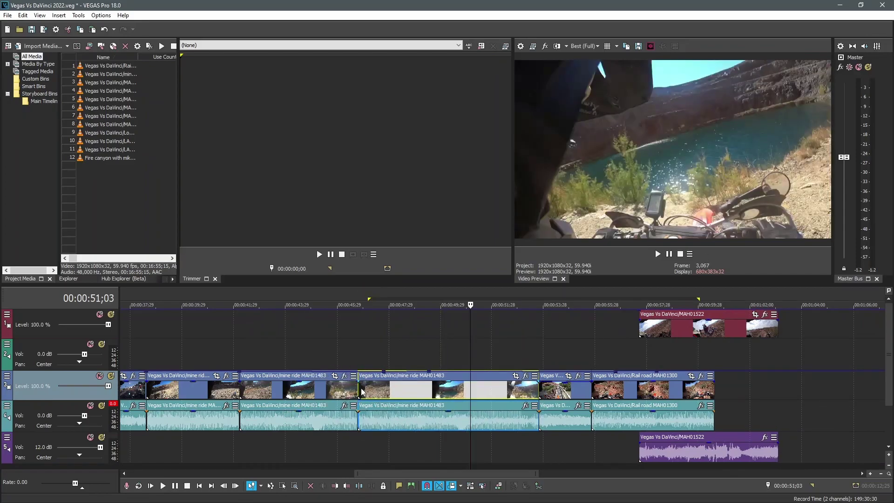
drag(359, 393, 407, 426)
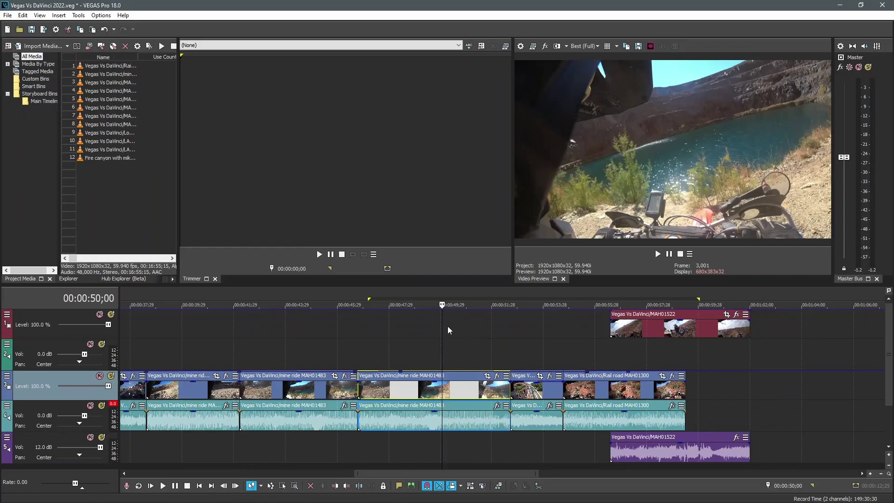
click(466, 331)
click(335, 334)
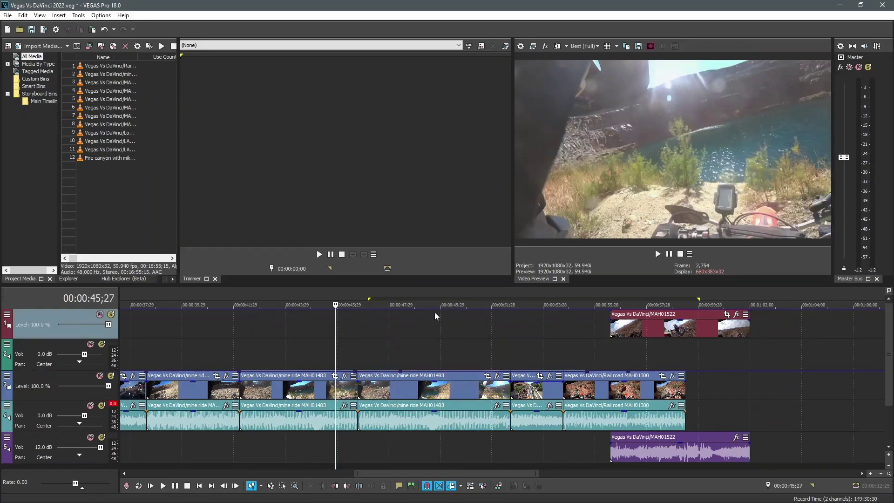
click(413, 299)
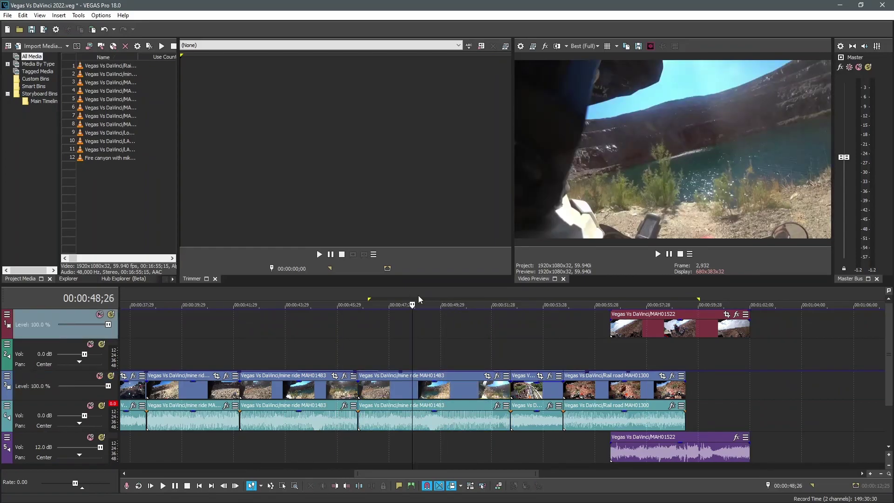
click(402, 332)
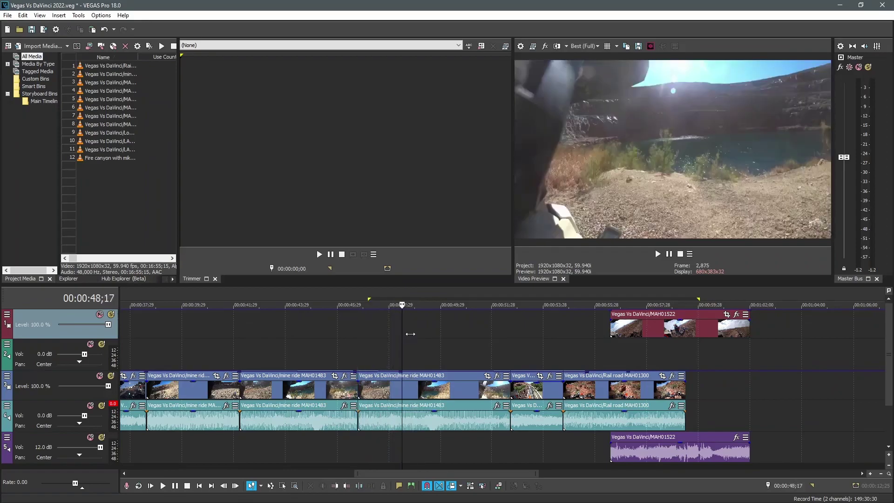
click(410, 334)
key(space)
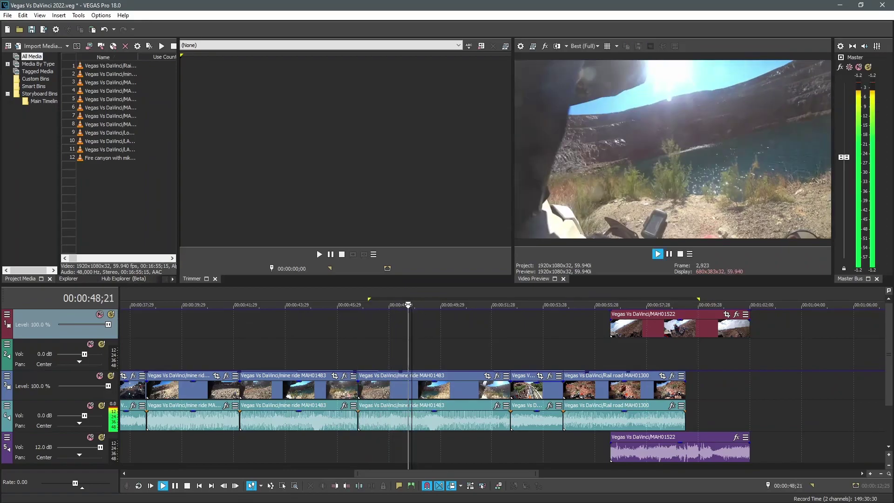
key(space)
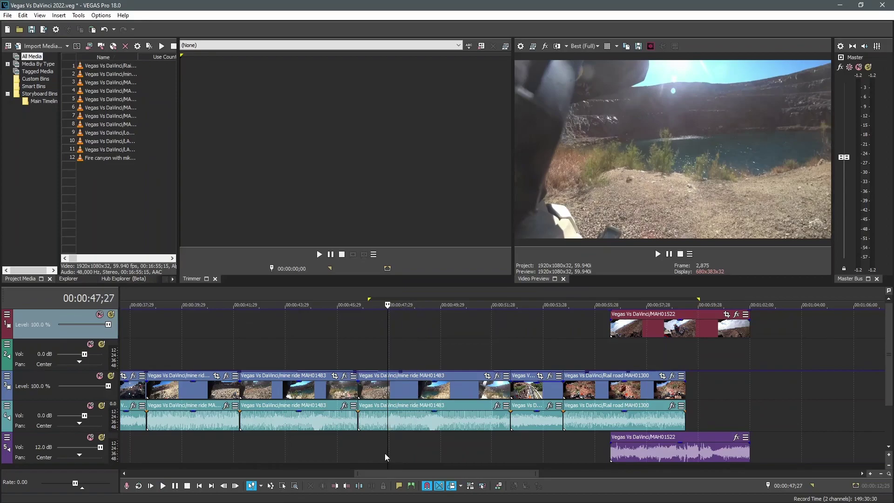
drag(389, 453, 406, 452)
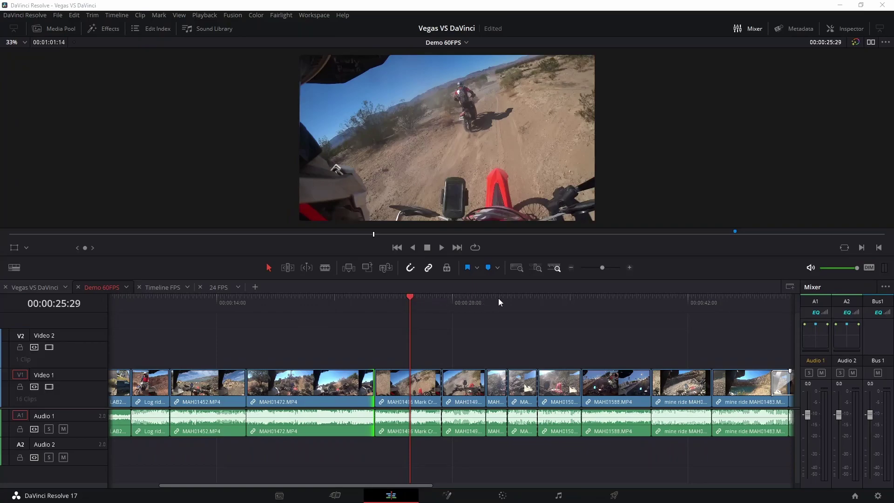
- Park the playhead at 00:00:27:23 and select the clip there with its audio using Shift+V
click(513, 297)
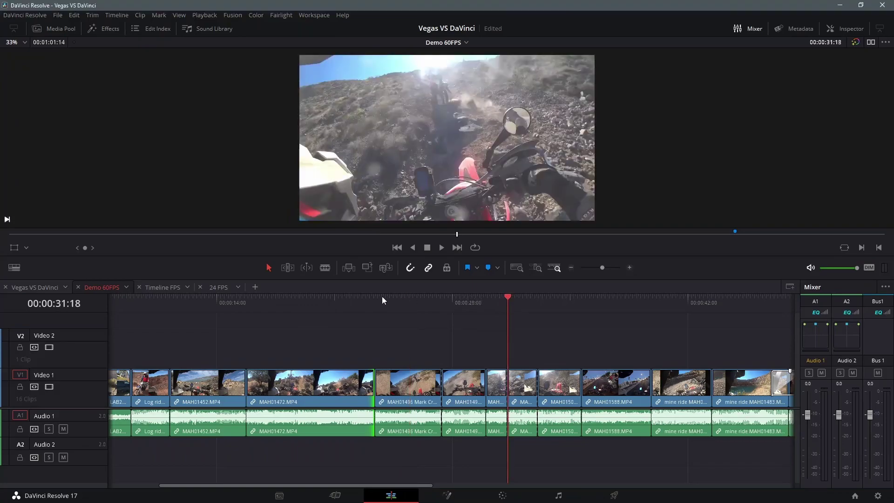
drag(381, 296, 449, 303)
click(416, 358)
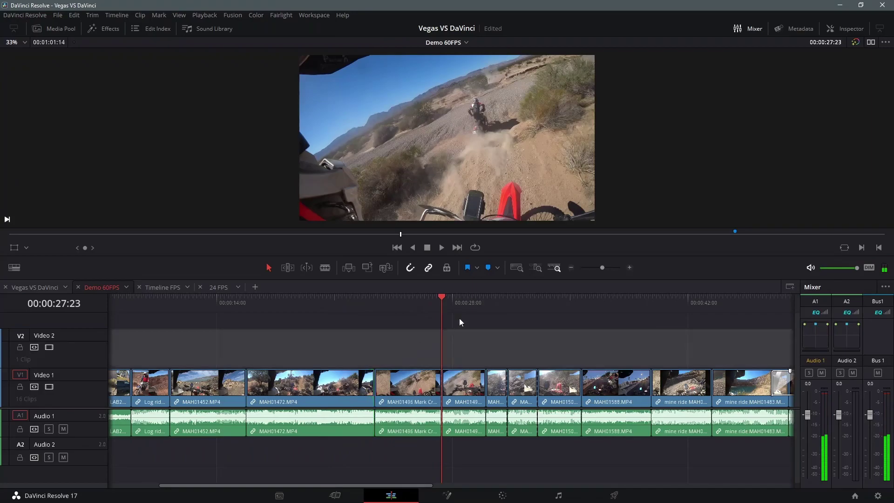
key(shift+v)
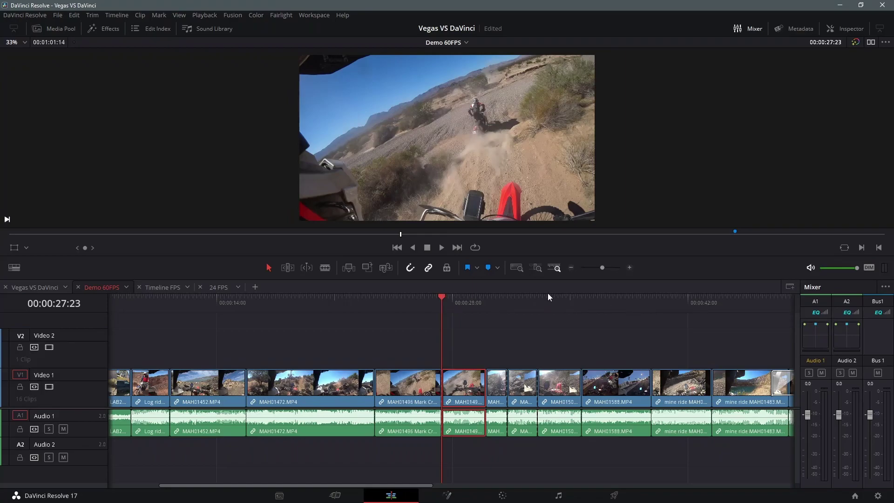
drag(547, 297, 443, 329)
- Split the Mark Crash clip with the blade tool, then undo the split
click(324, 268)
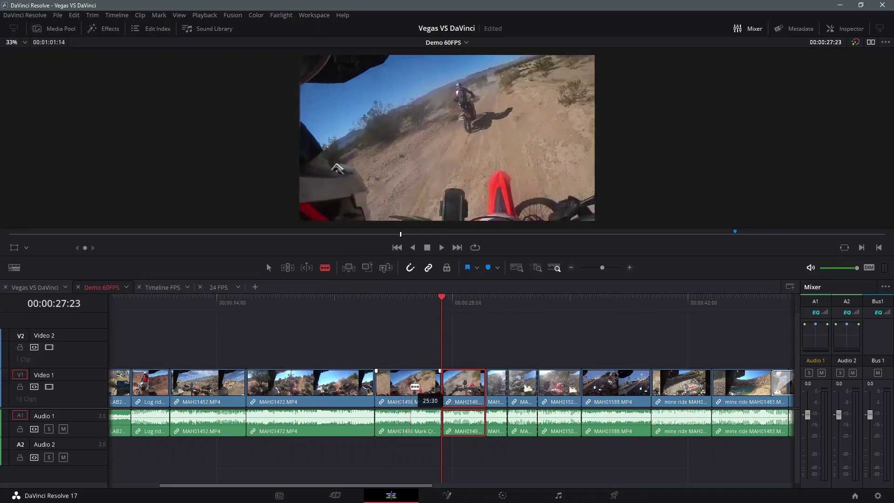
click(404, 387)
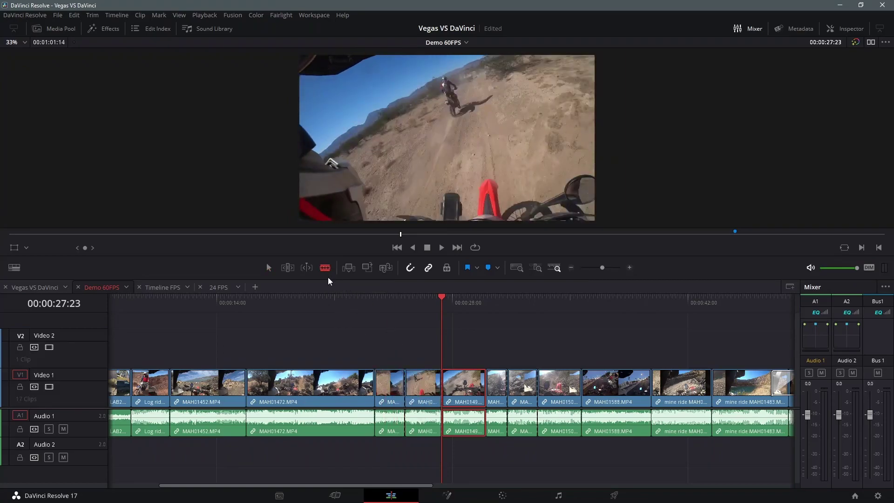
click(74, 16)
click(76, 26)
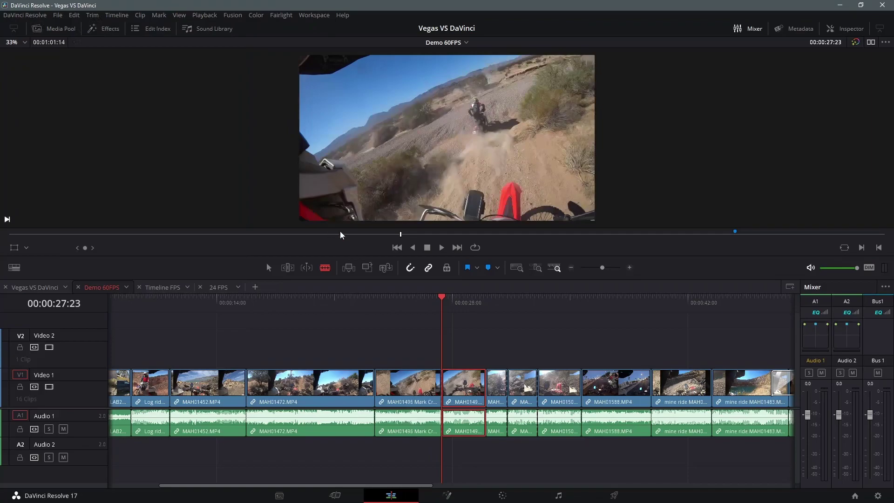
- Toggle Dynamic Trim on and off, then in Selection mode drag Mark Crash's start earlier into MAH01472
click(306, 270)
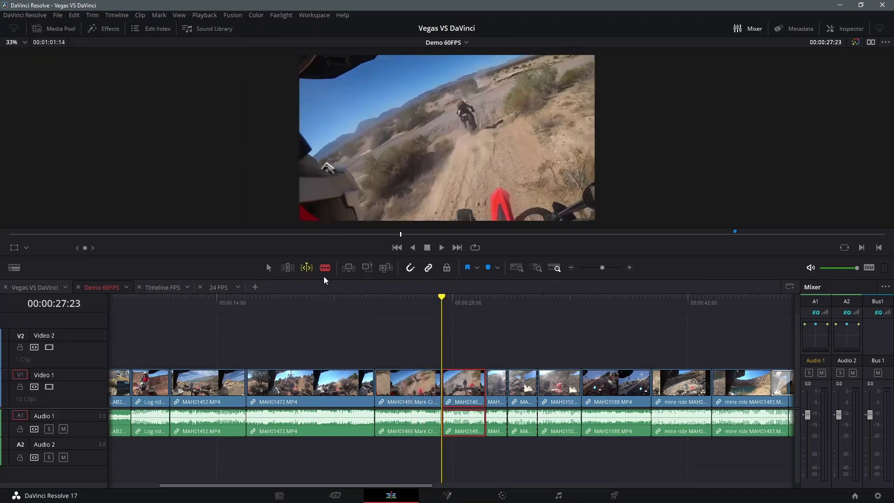
click(306, 268)
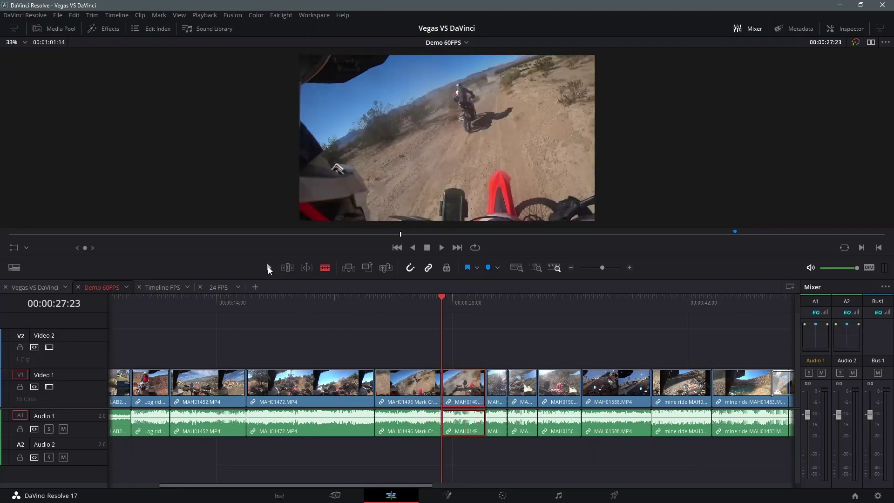
key(a)
drag(380, 387, 347, 387)
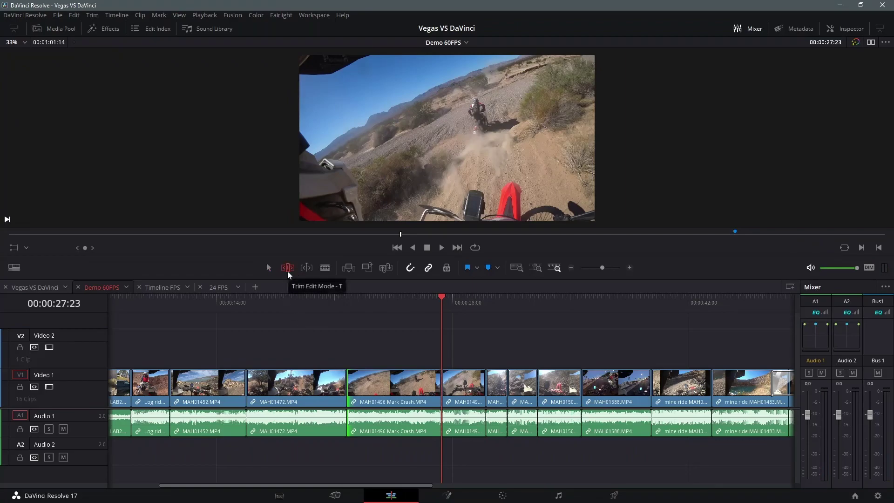
- Ripple-trim MAH01496 Mark Crash's in-point earlier in Trim mode and return the playhead to 00:00:25:02
mouse_move(350, 387)
mouse_down()
mouse_move(339, 386)
mouse_move(360, 386)
mouse_move(337, 383)
mouse_up()
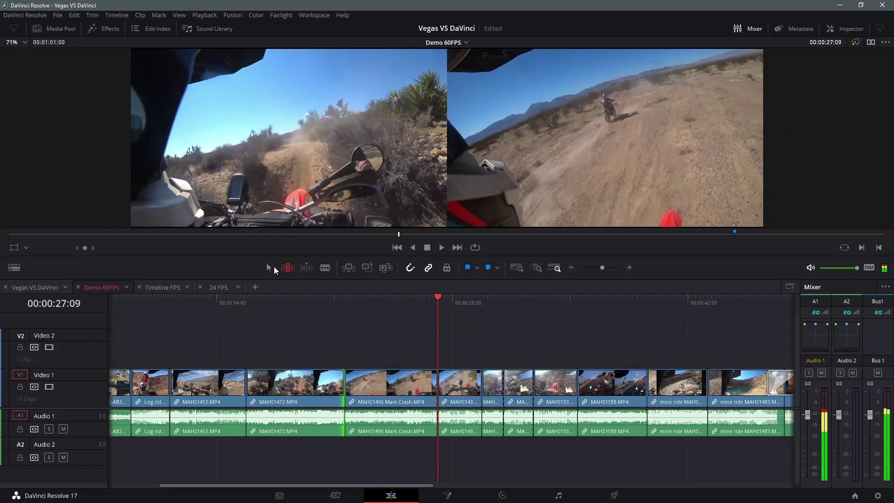
click(288, 268)
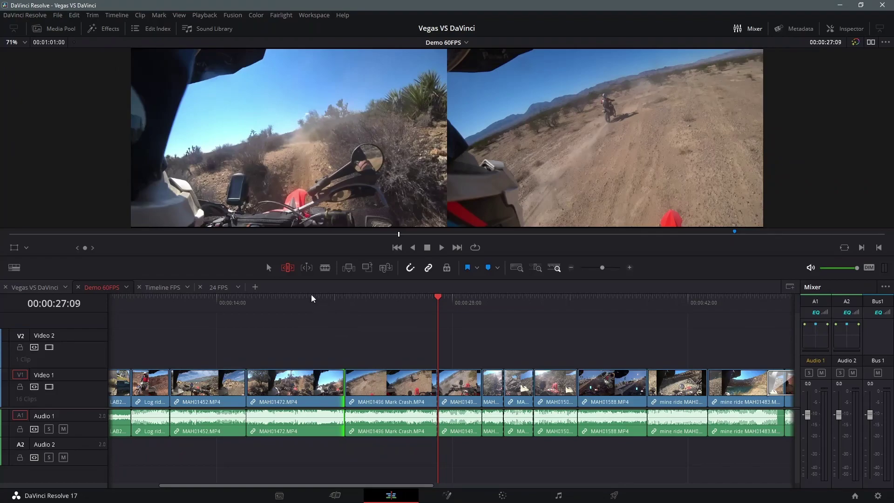
drag(437, 301, 403, 373)
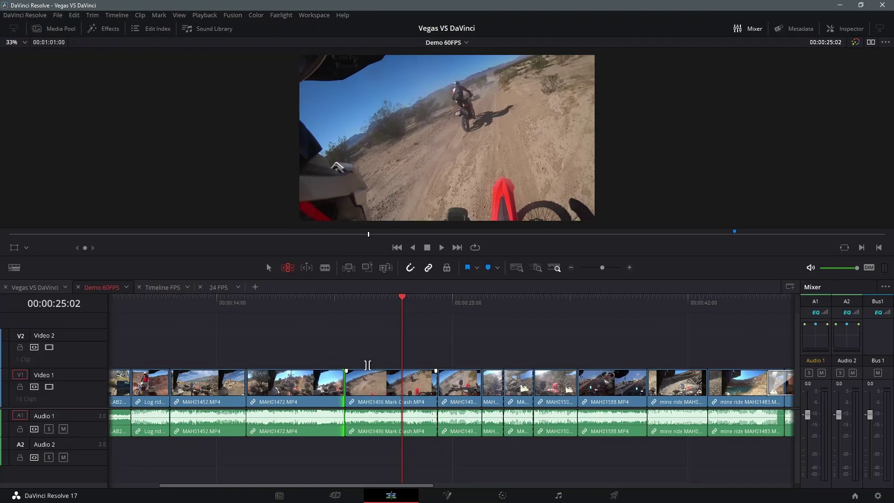
click(388, 382)
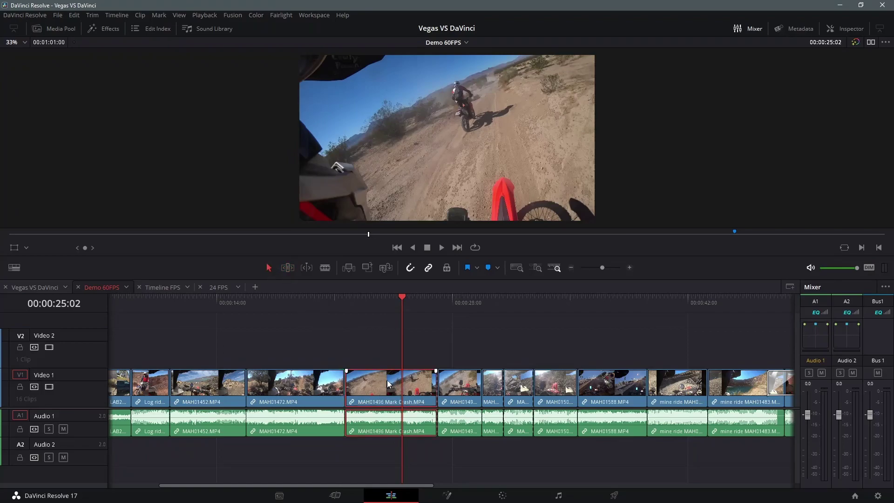
key(y)
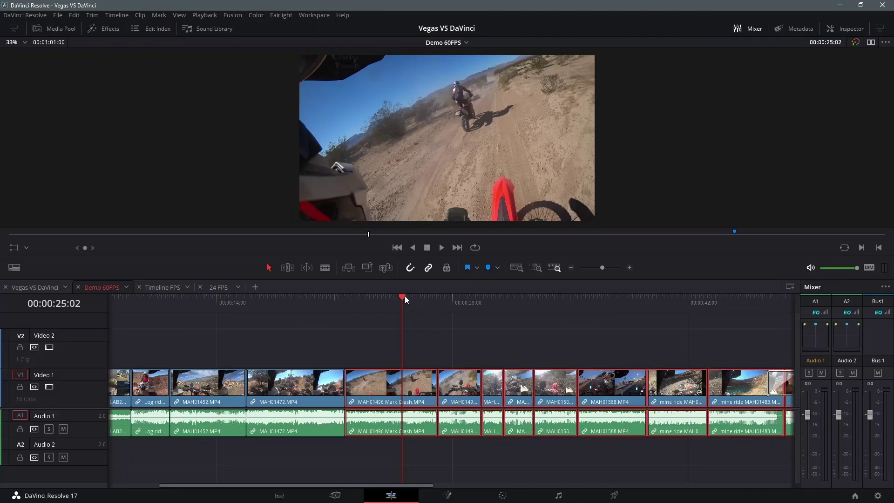
drag(381, 384, 570, 387)
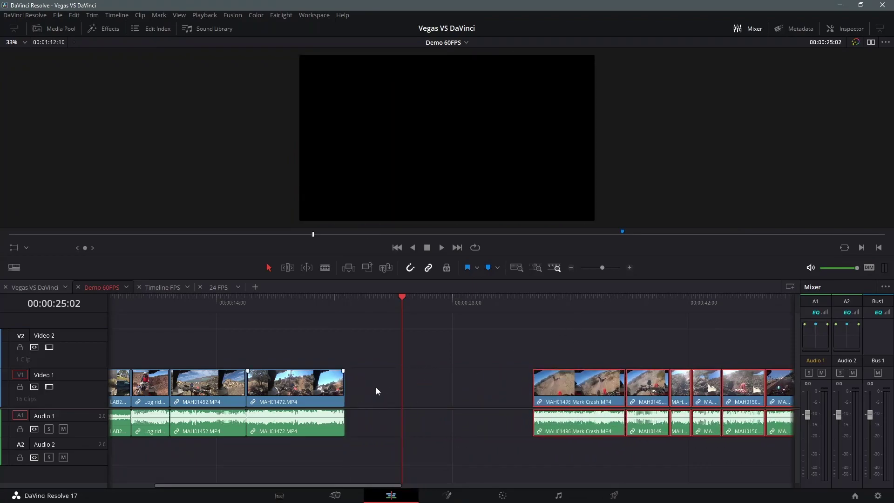
drag(563, 390, 396, 377)
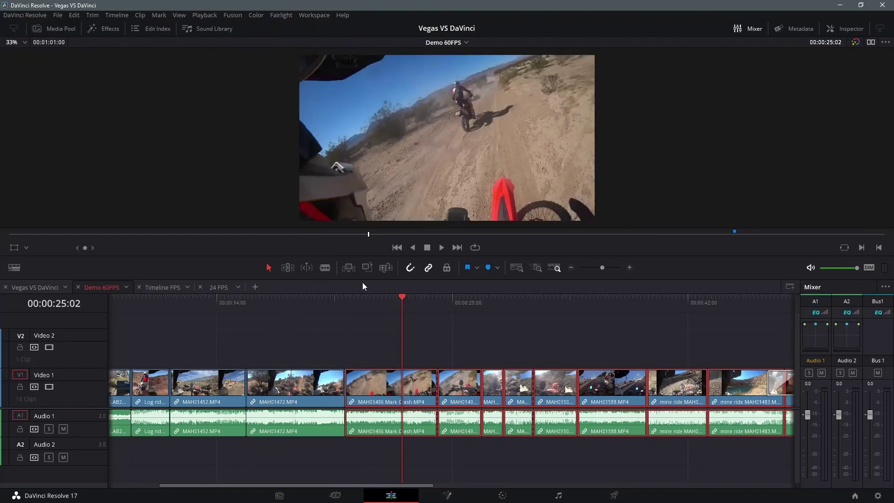
drag(476, 331, 780, 458)
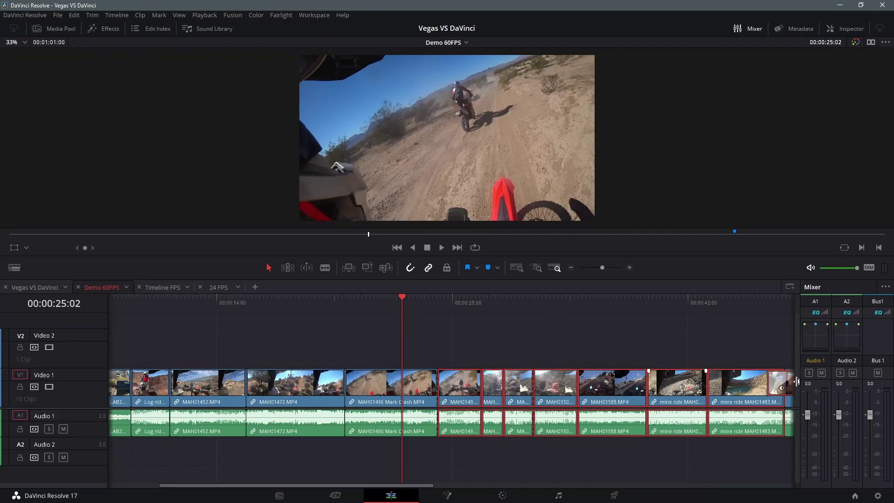
mouse_move(476, 394)
mouse_down()
mouse_move(495, 395)
mouse_move(475, 395)
mouse_up()
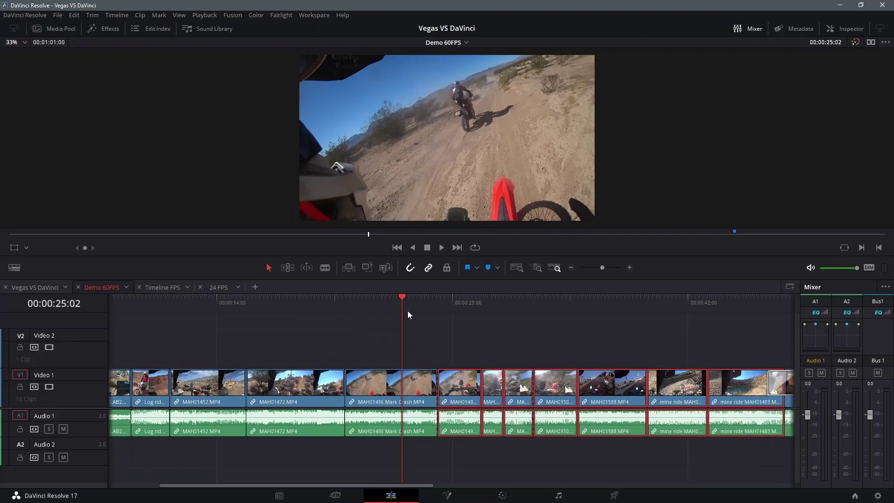
click(405, 395)
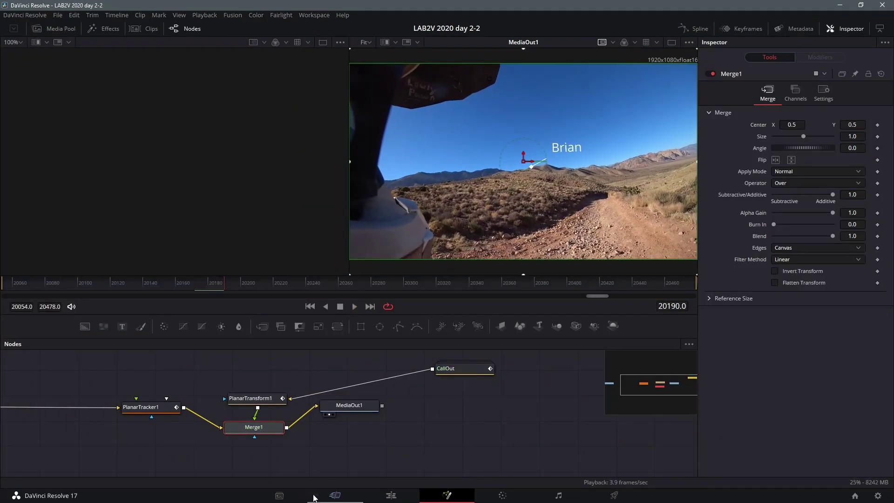
- On the Edit page, play the timeline briefly, then stabilize MAH01496 Mark Crash with Perspective mode
click(391, 495)
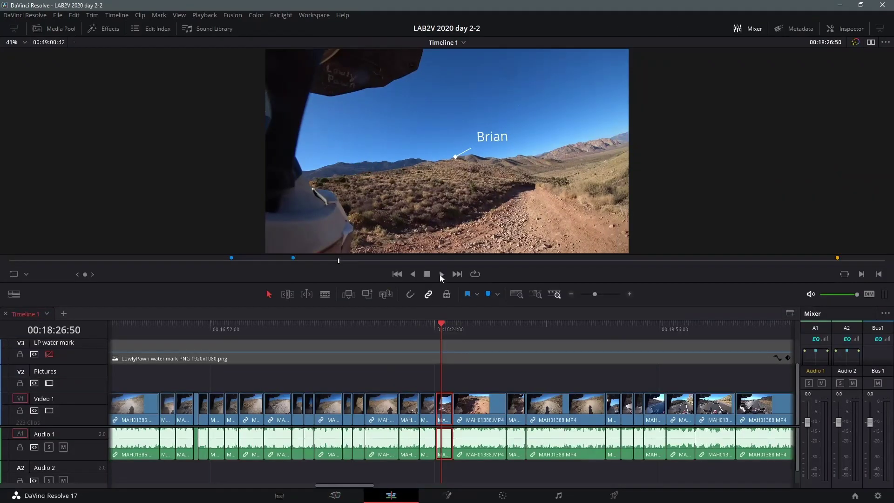
click(440, 274)
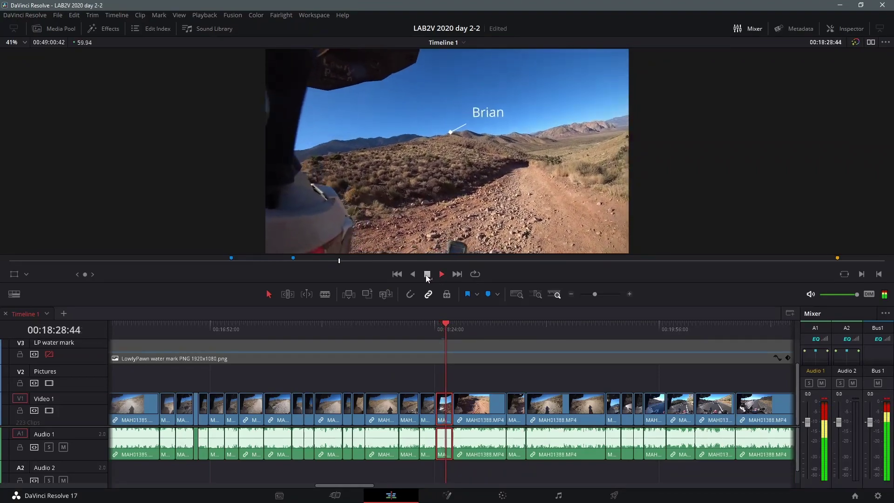
click(426, 275)
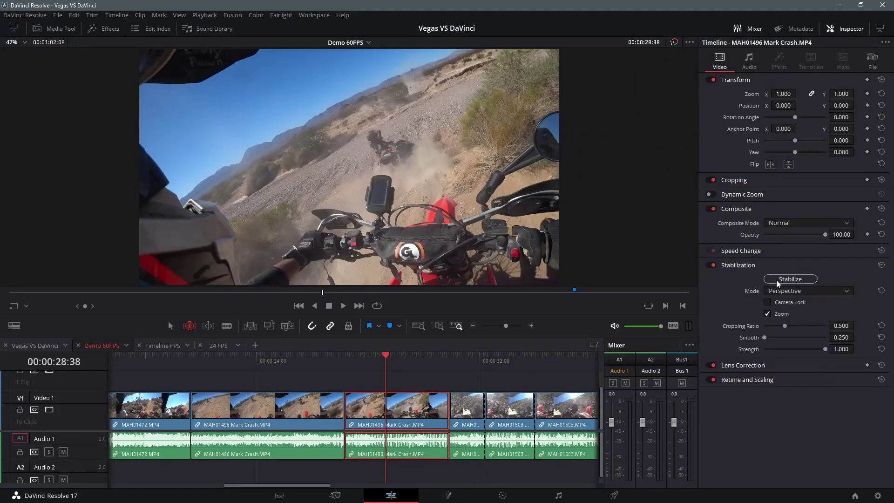
click(790, 280)
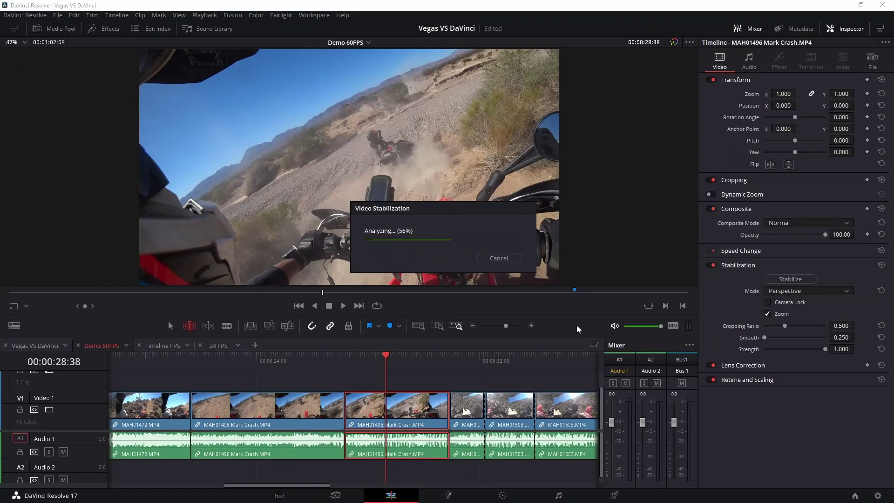
click(348, 355)
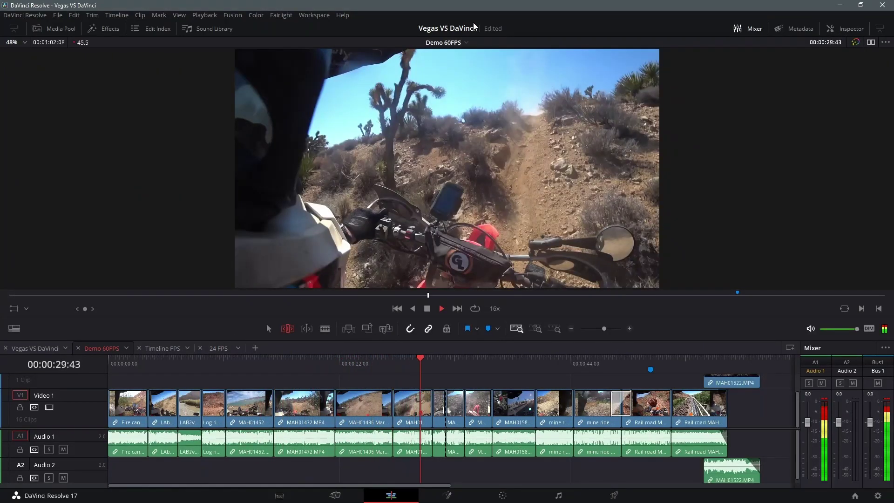
- Stop the 16x fast-forward playback on the timeline
key(space)
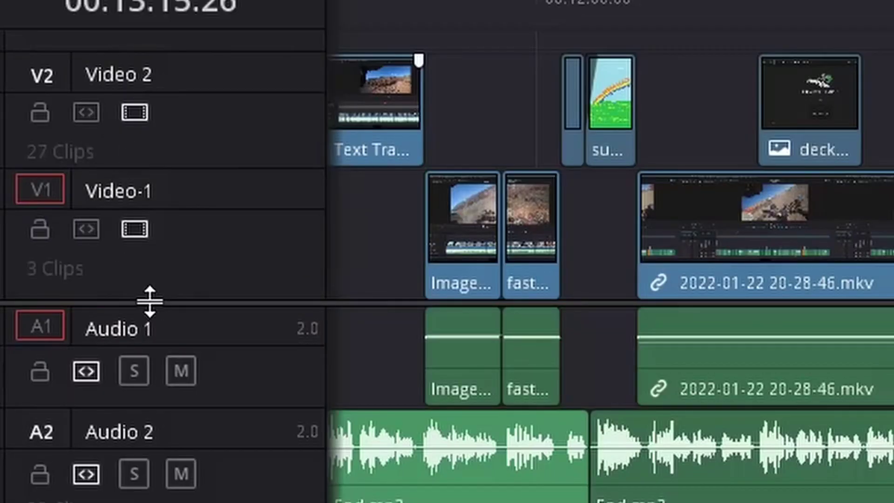
- Turn off the A1 Auto Track Selector, then ripple-delete the gaps on Video 1 and Audio 2
click(93, 370)
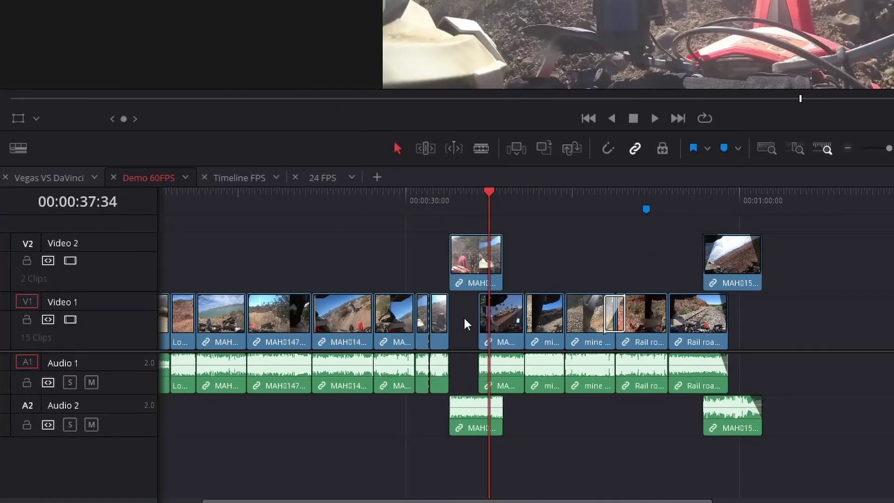
click(463, 319)
key(Delete)
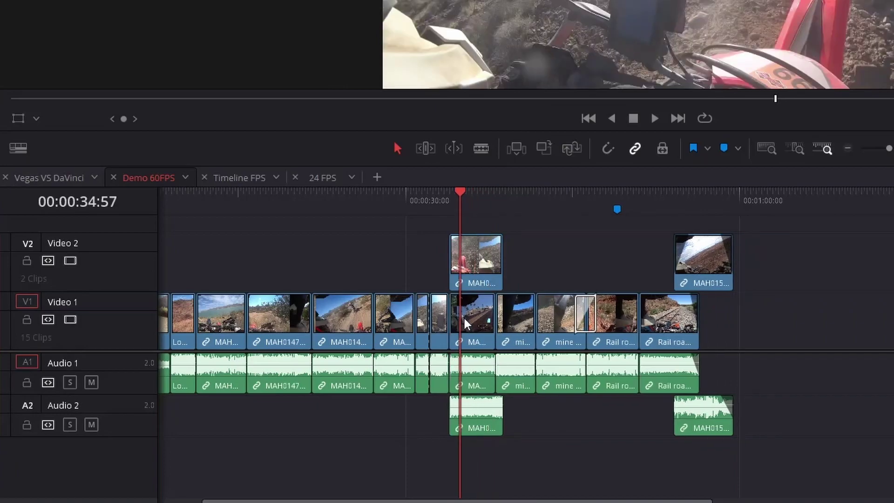
click(561, 417)
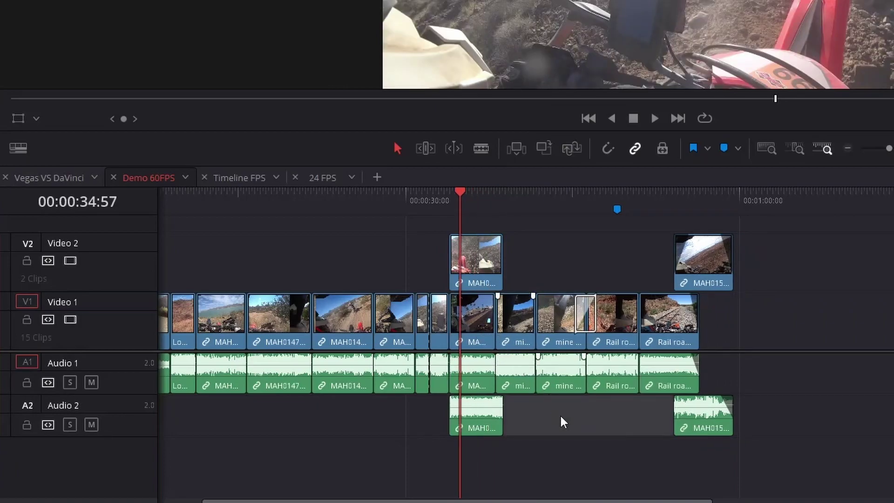
key(Delete)
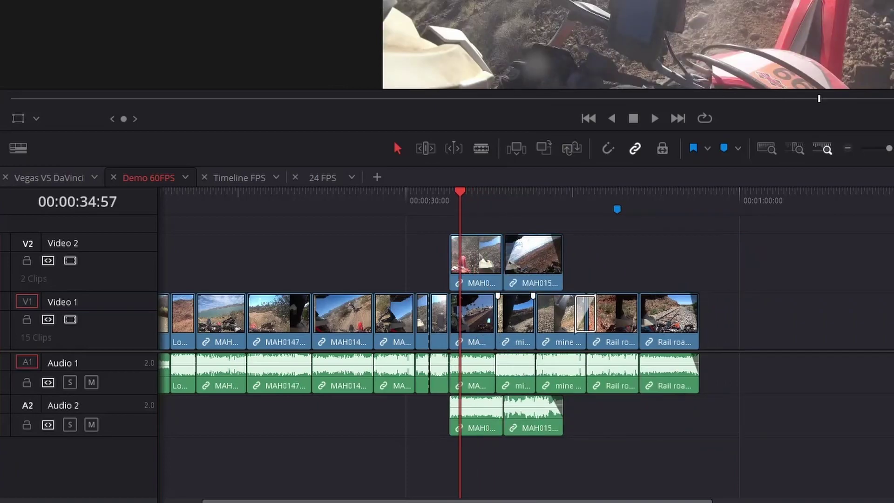